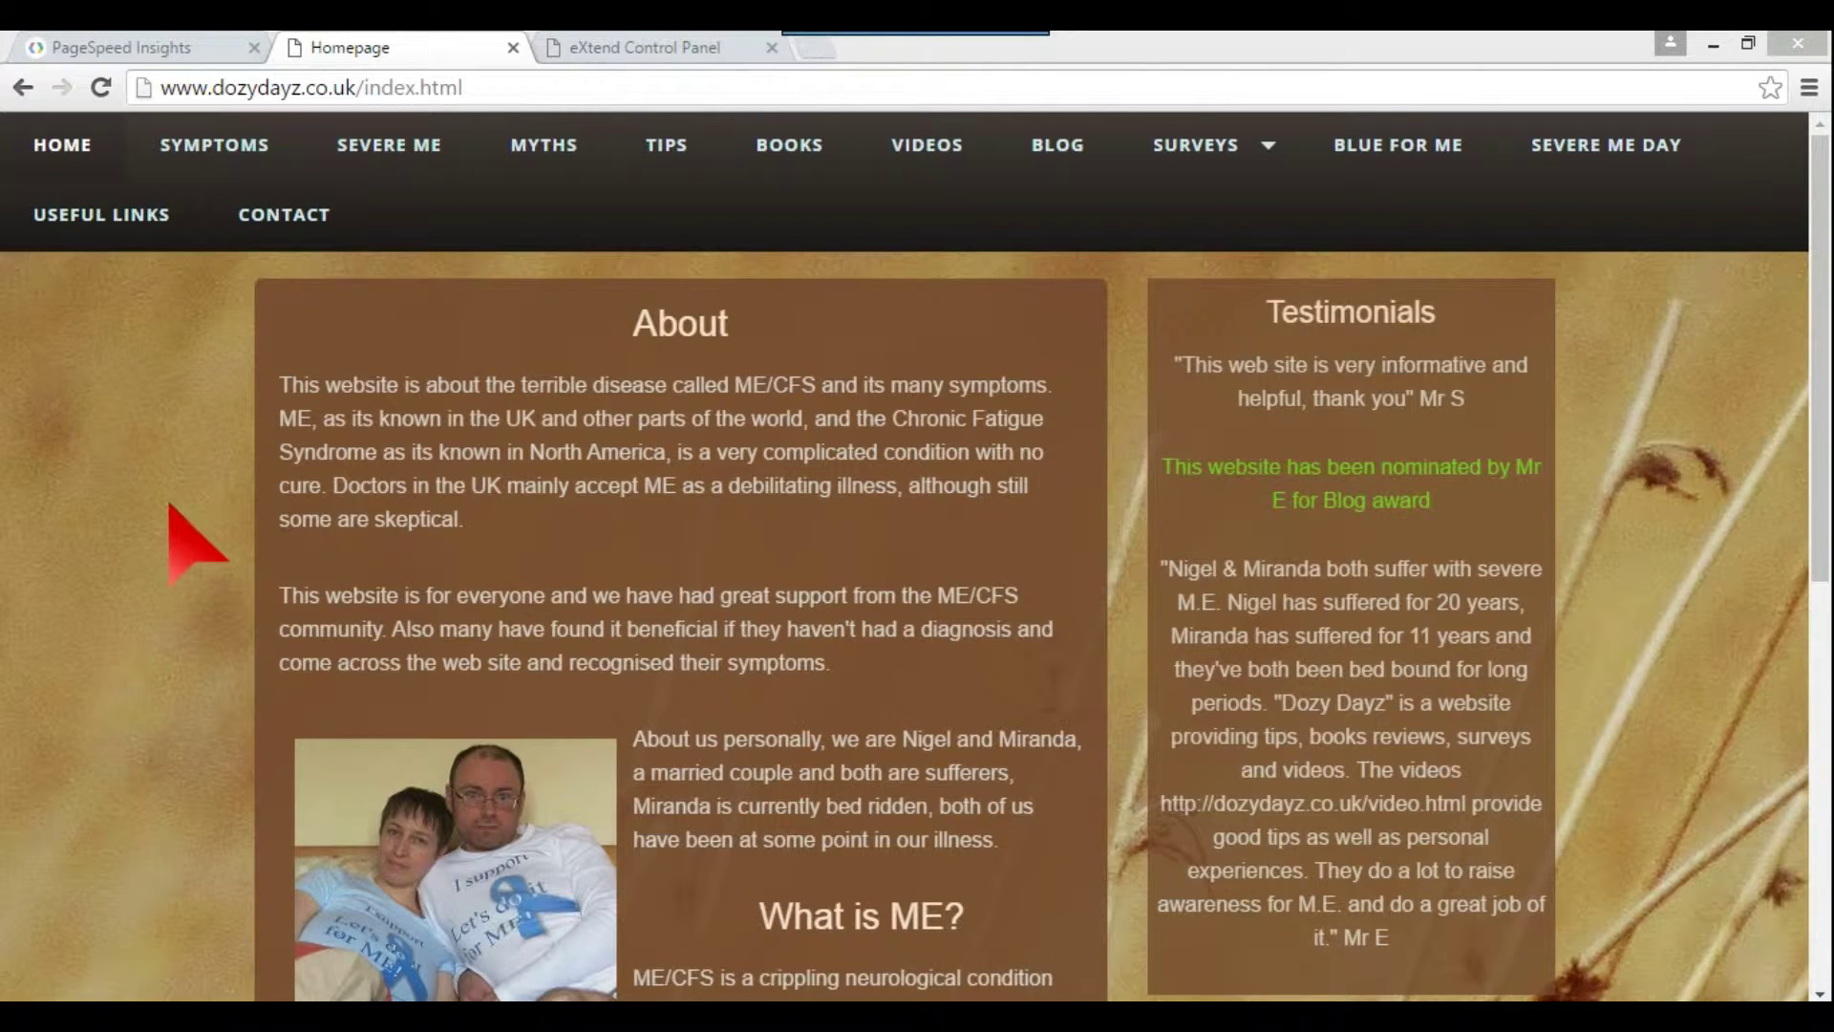
click(456, 90)
right_click(457, 90)
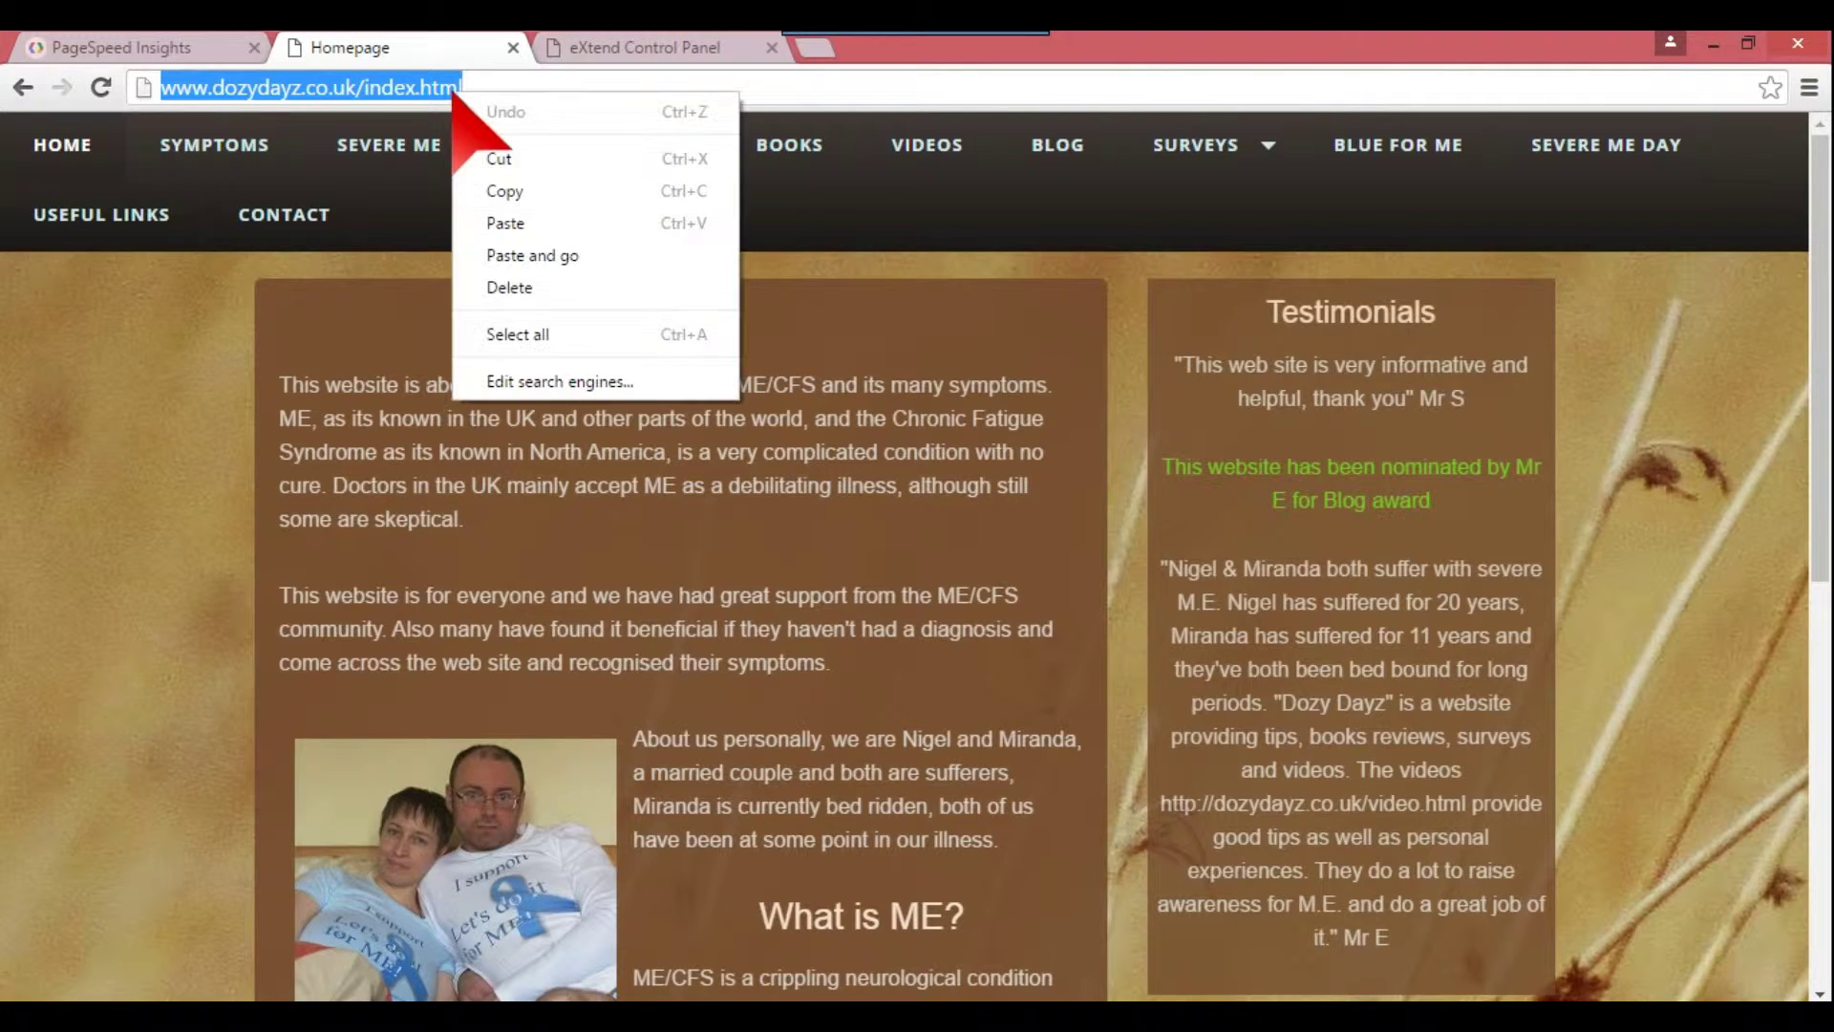
click(498, 192)
click(182, 43)
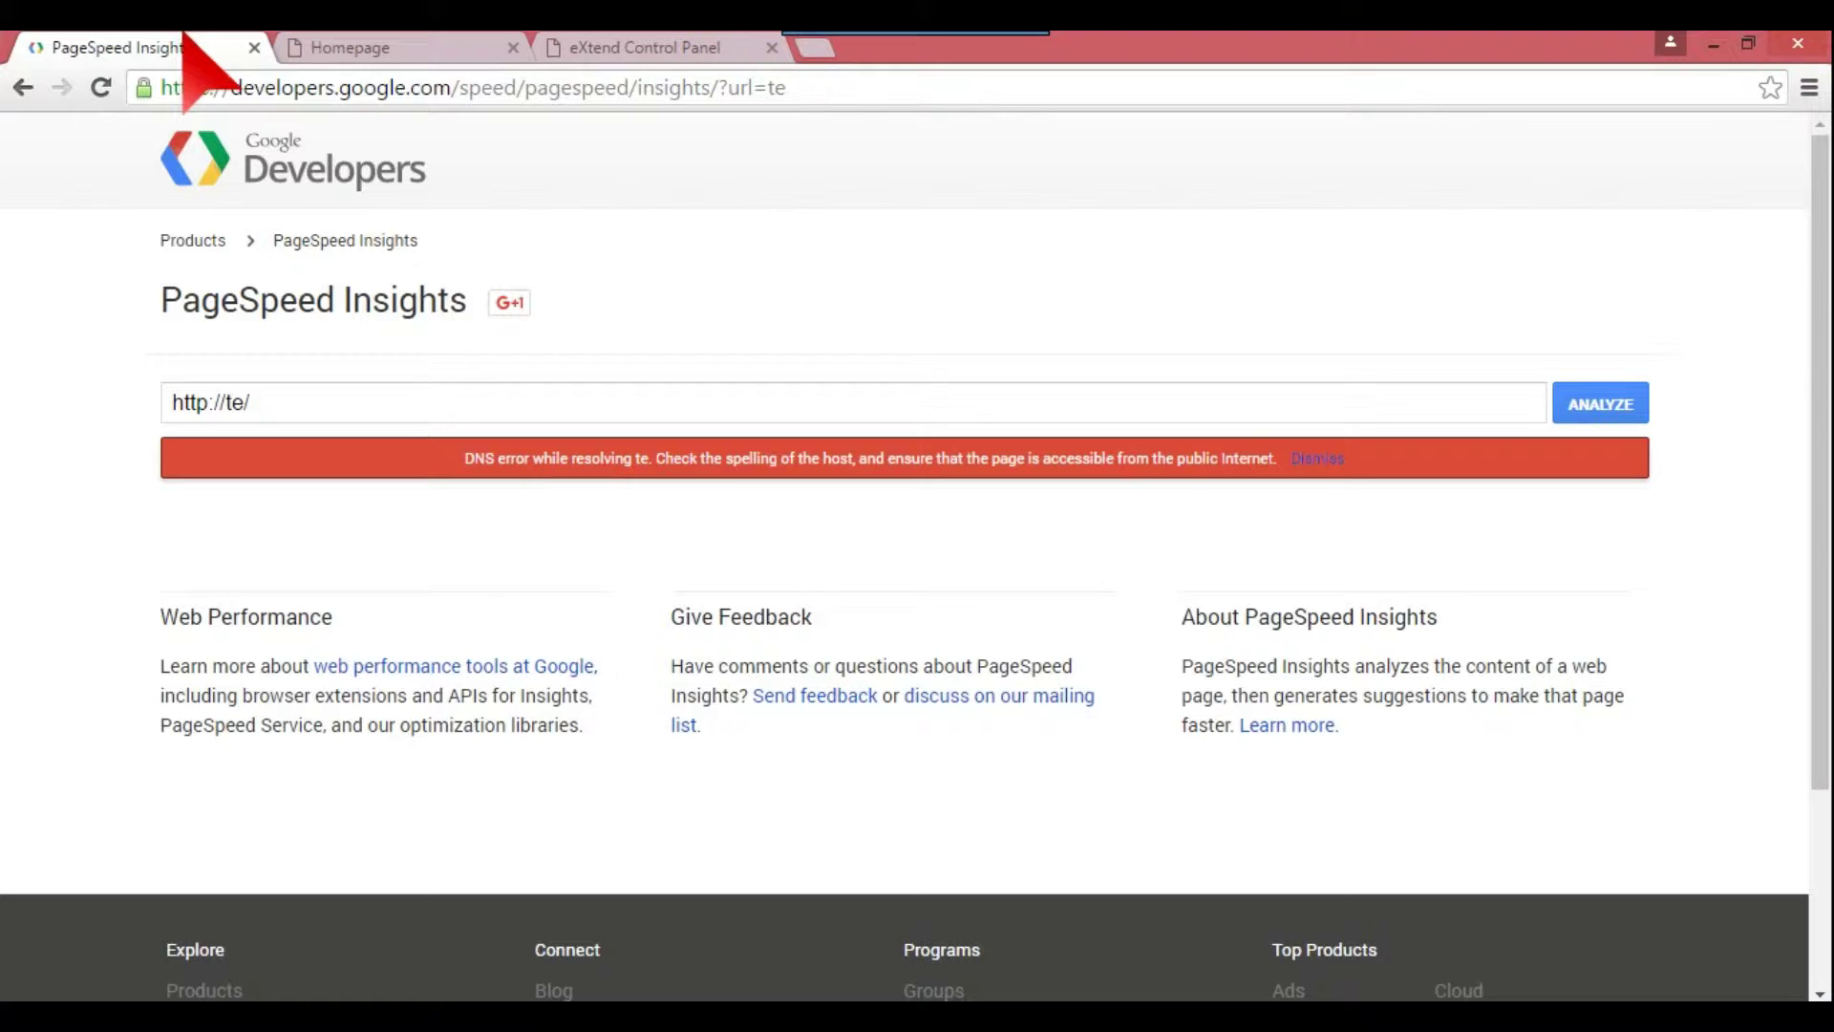
click(431, 409)
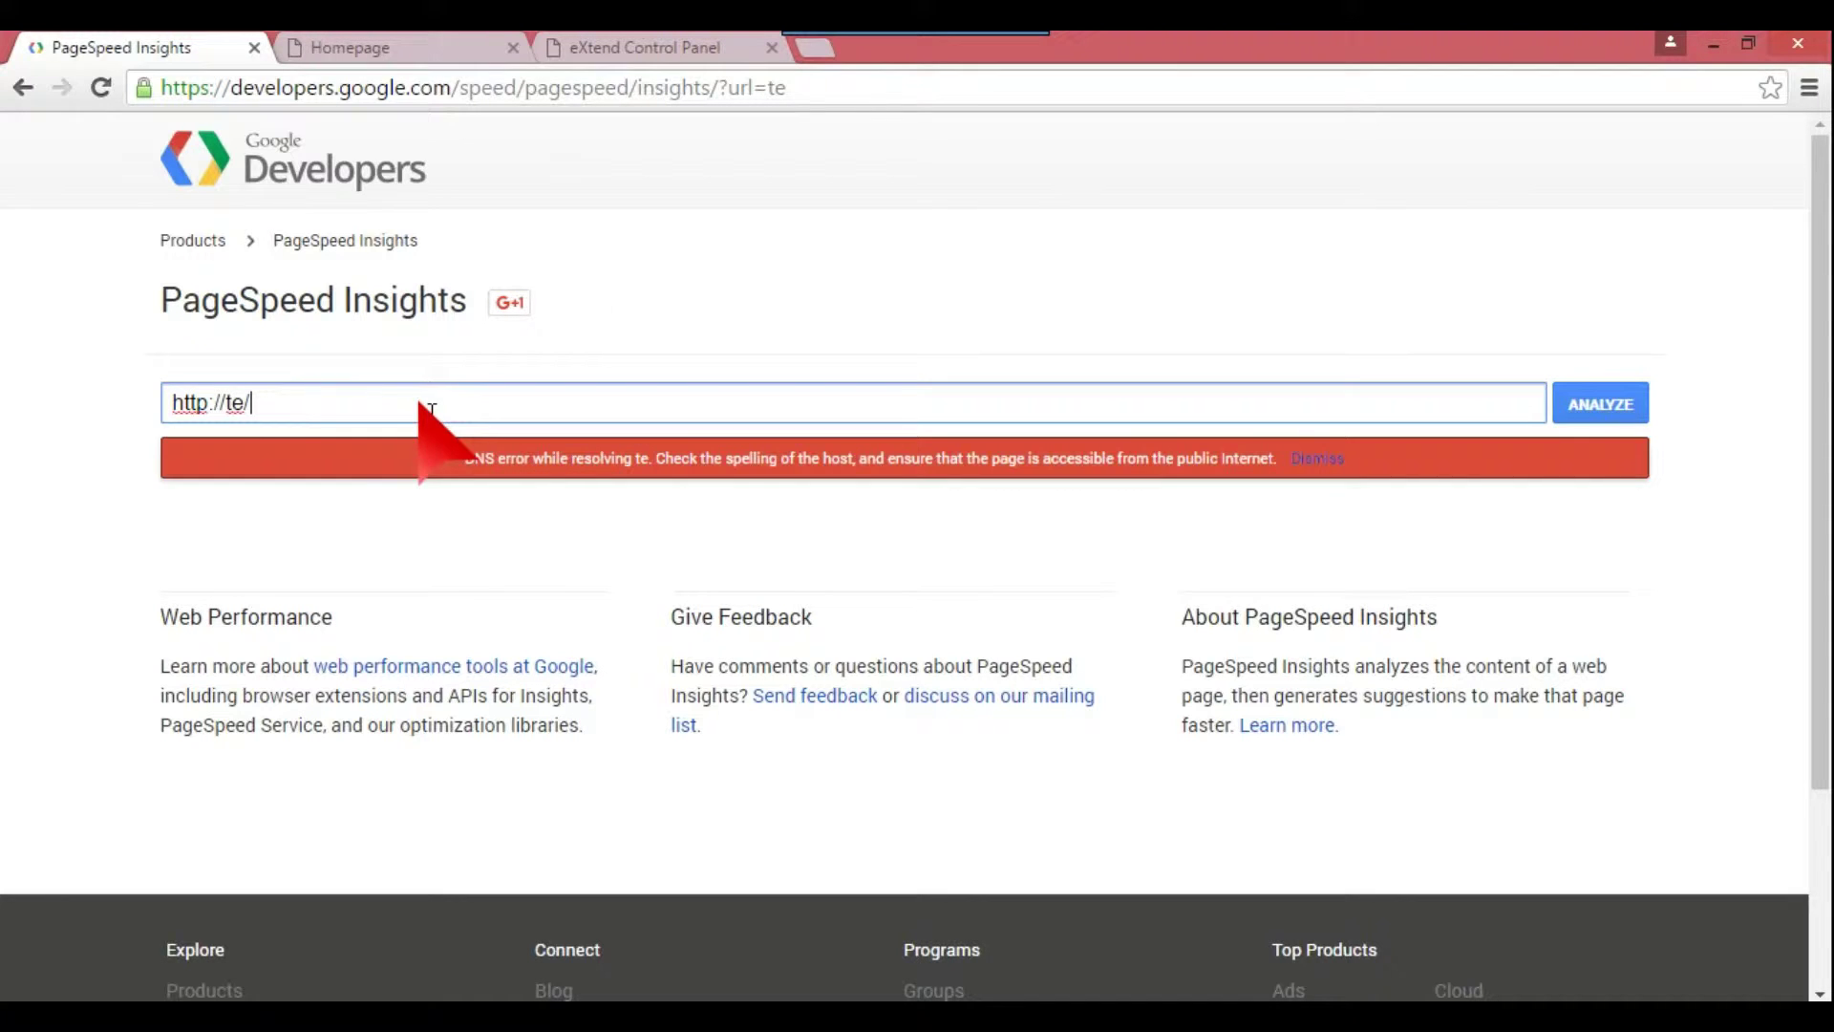
drag(431, 409, 199, 406)
right_click(197, 403)
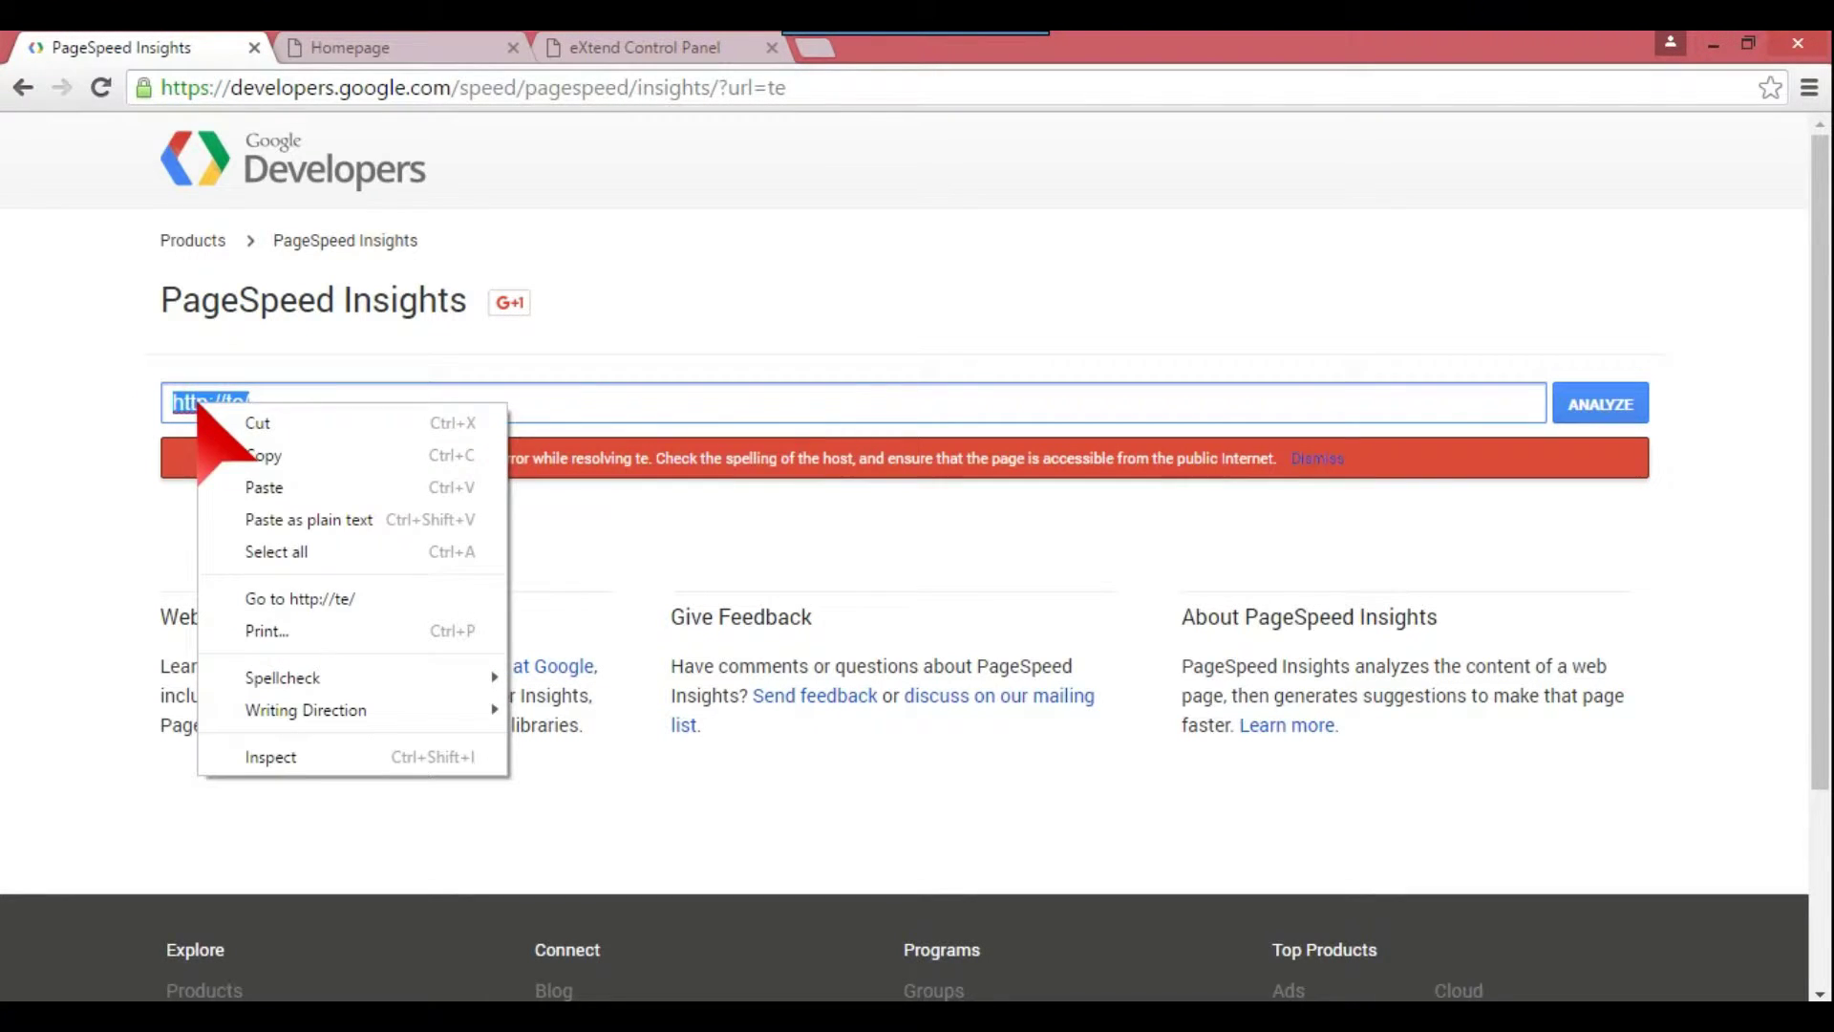
click(226, 485)
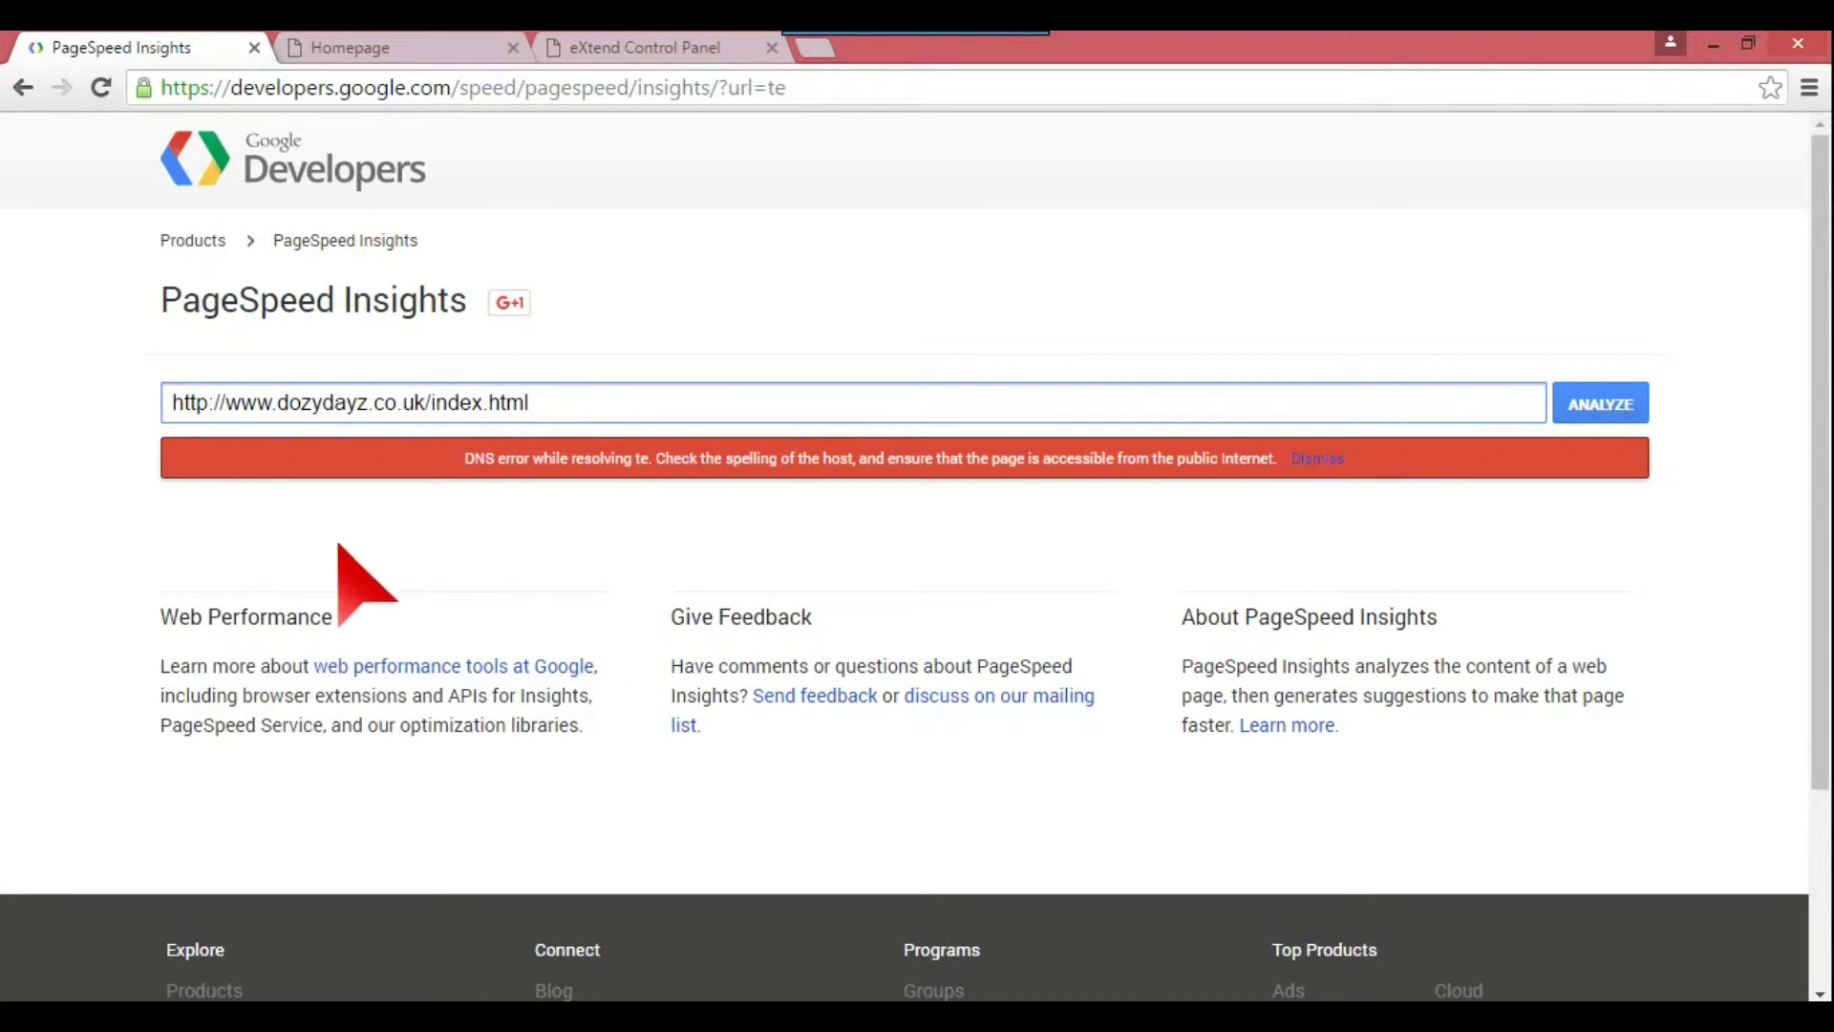
click(1589, 407)
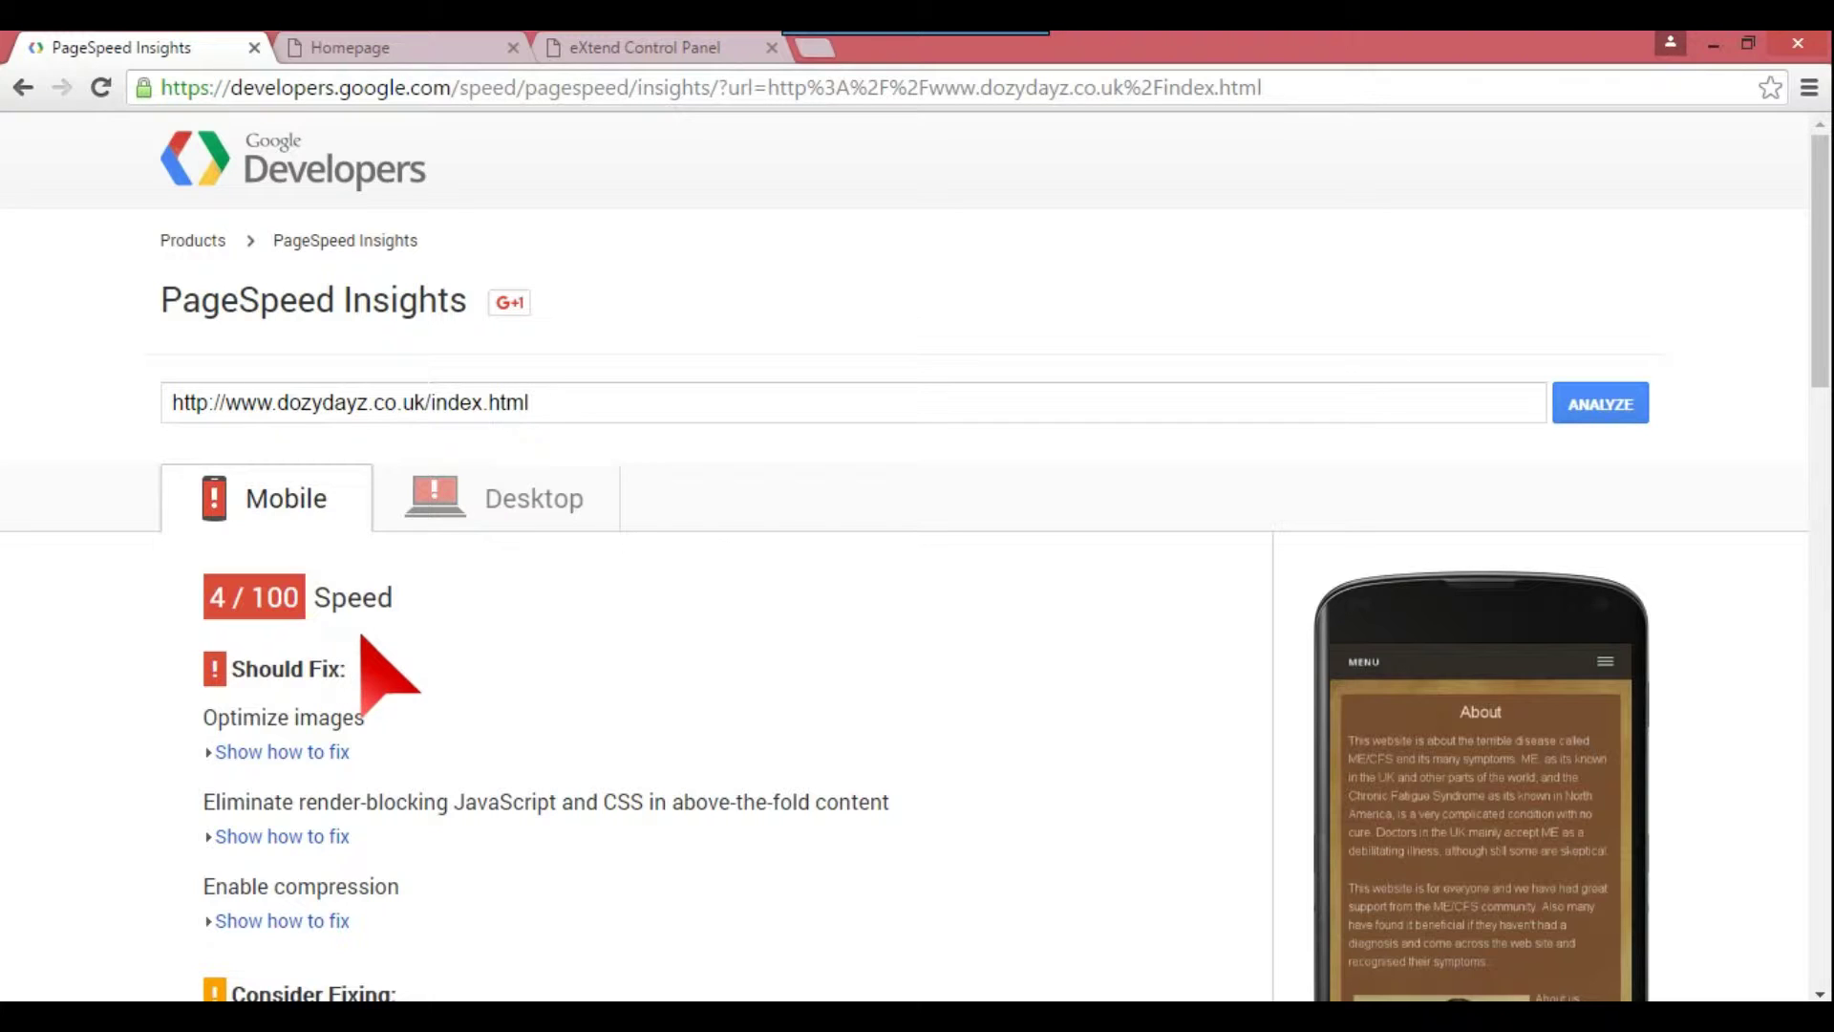
Compare the desktop score of 6/100 with mobile 4/100, ending on the mobile report.
click(445, 514)
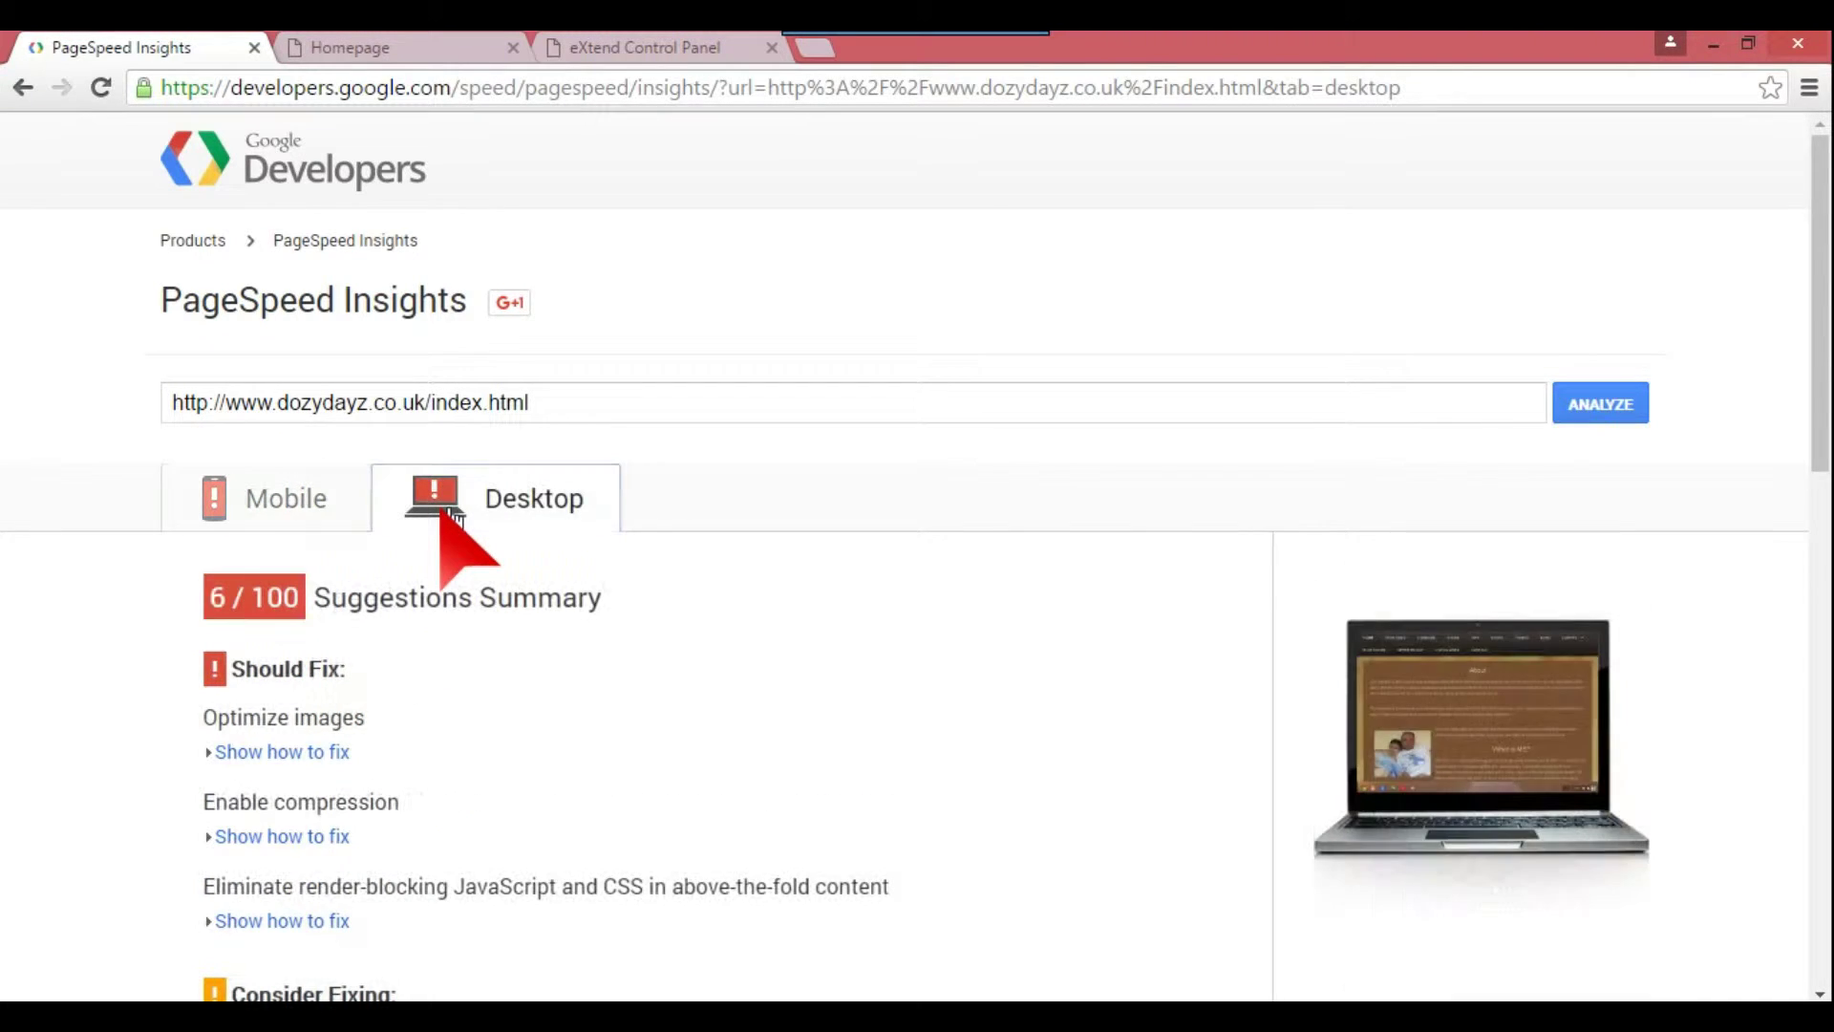
click(323, 513)
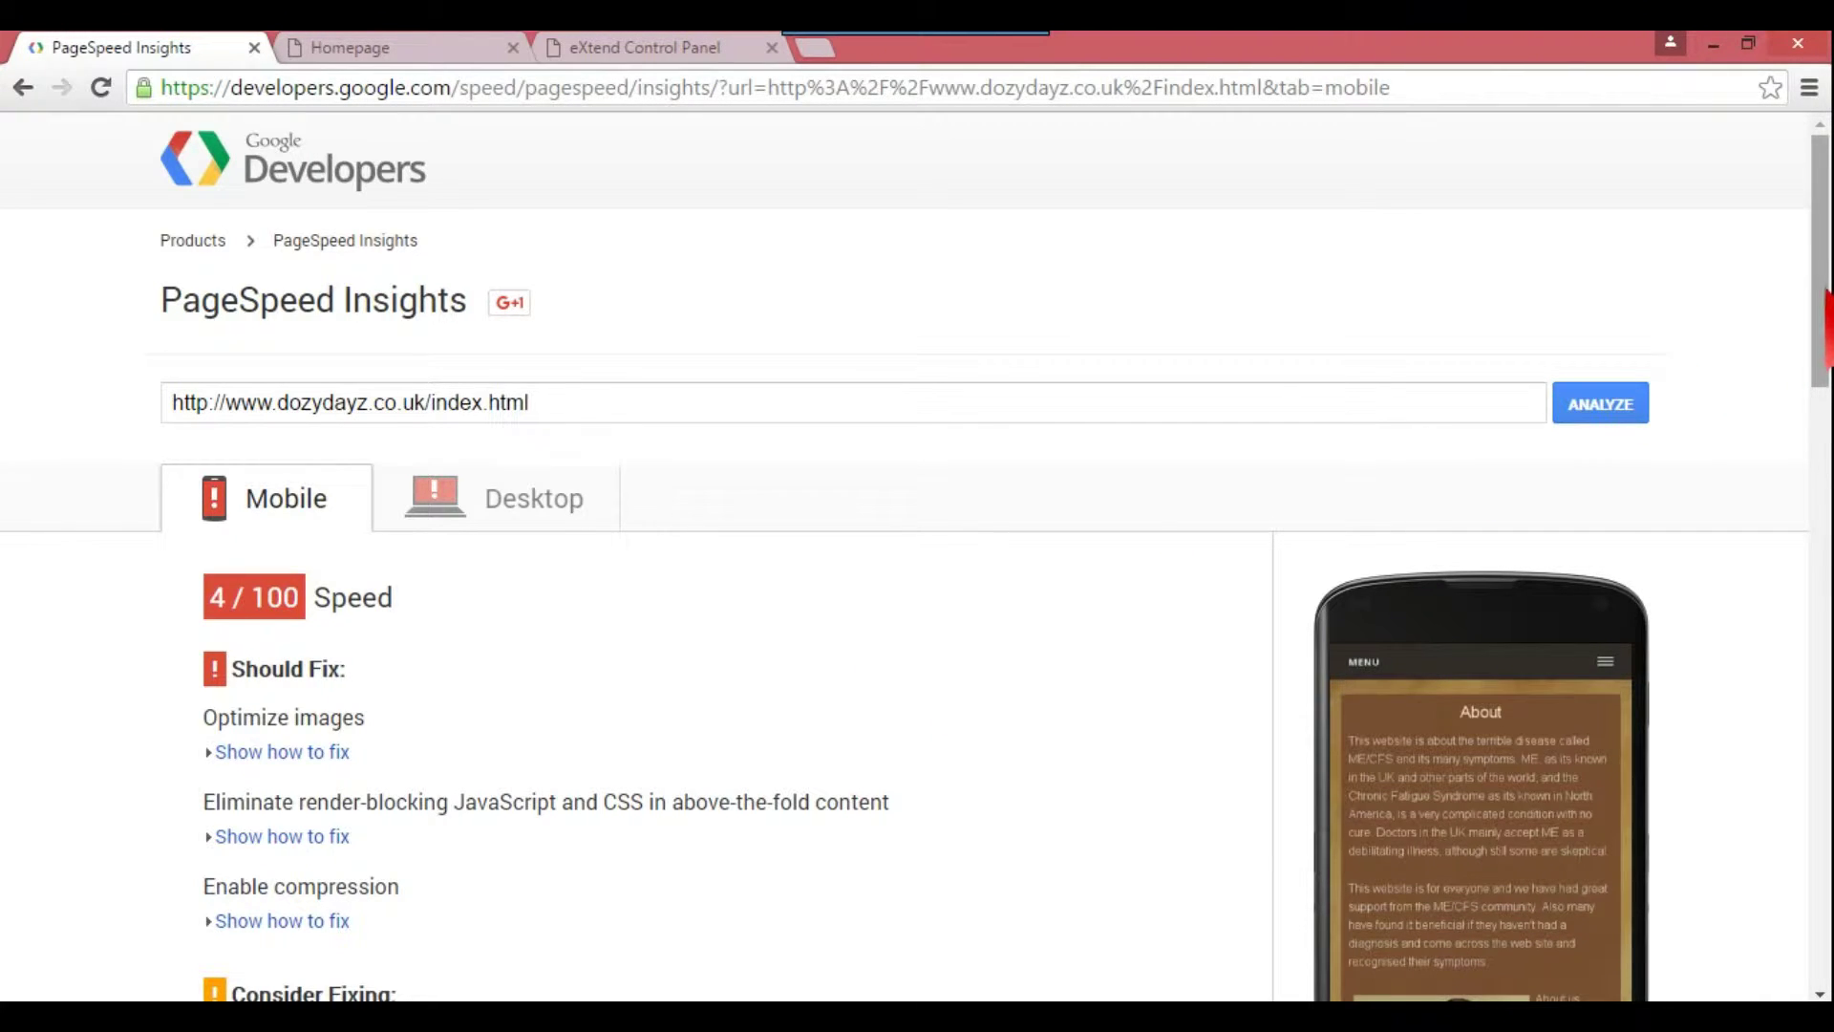
drag(1826, 325, 1827, 411)
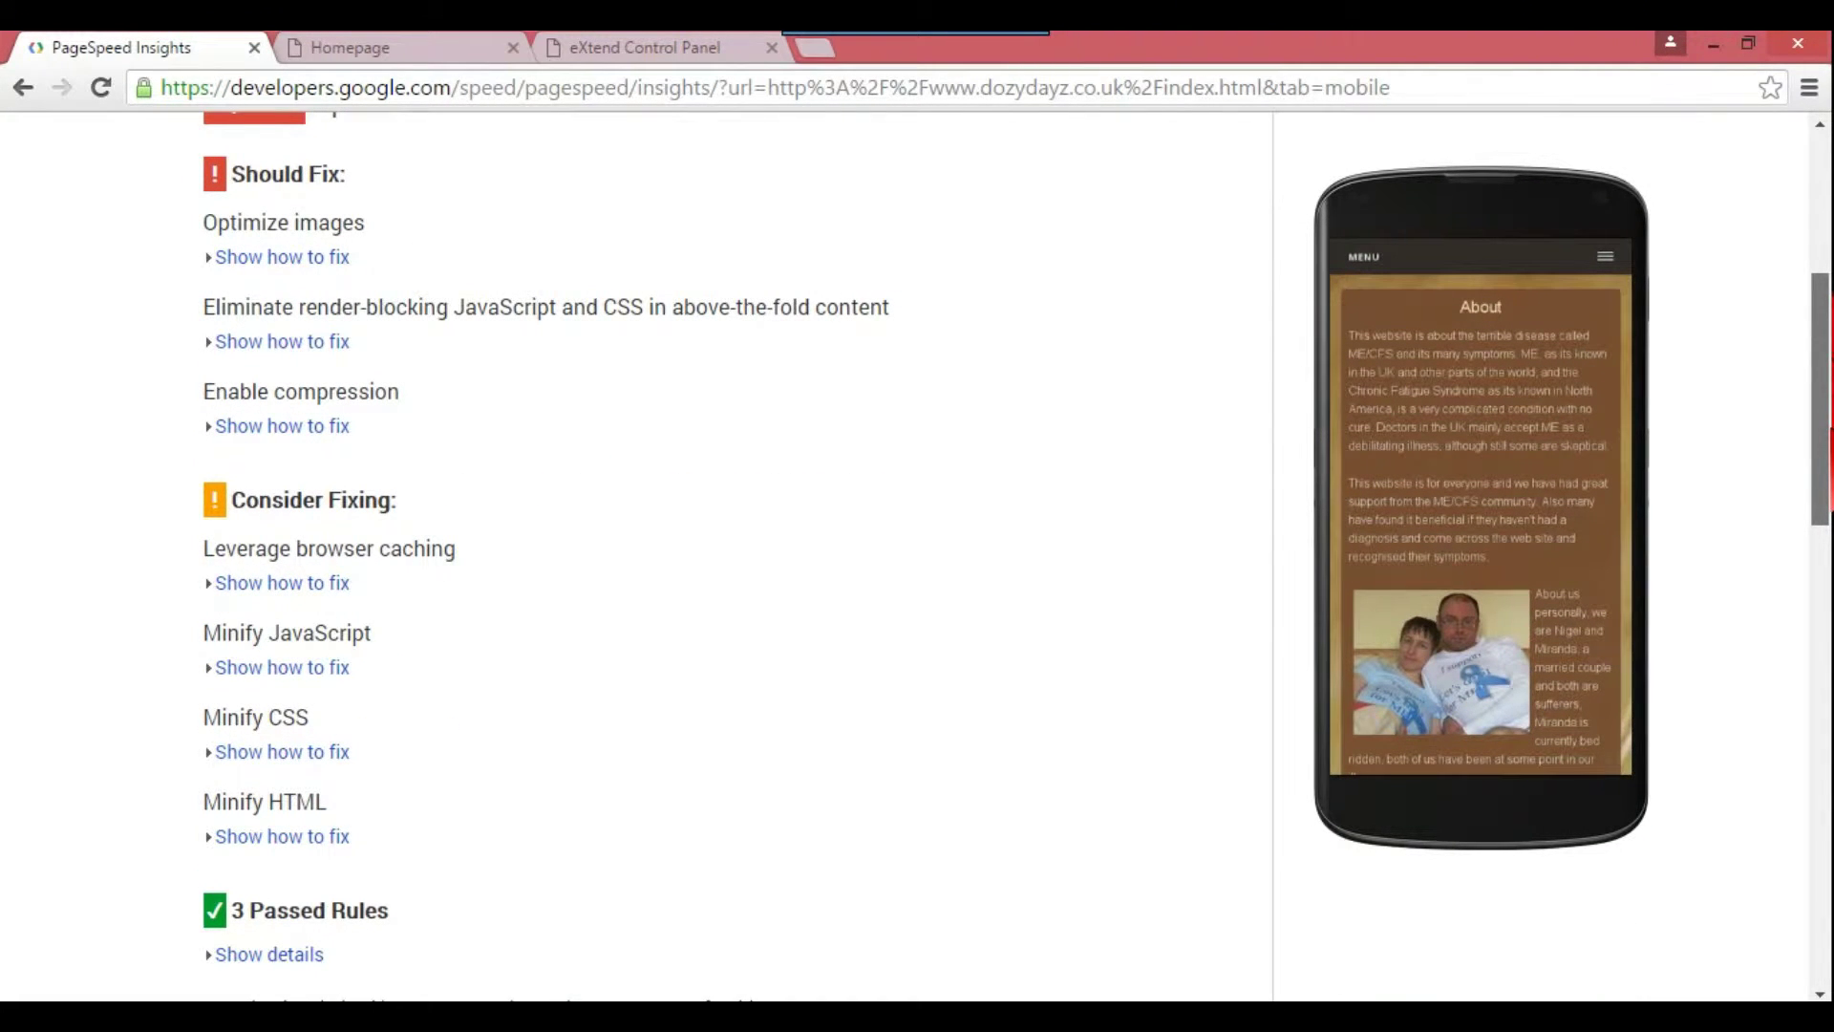
drag(1826, 411, 1827, 632)
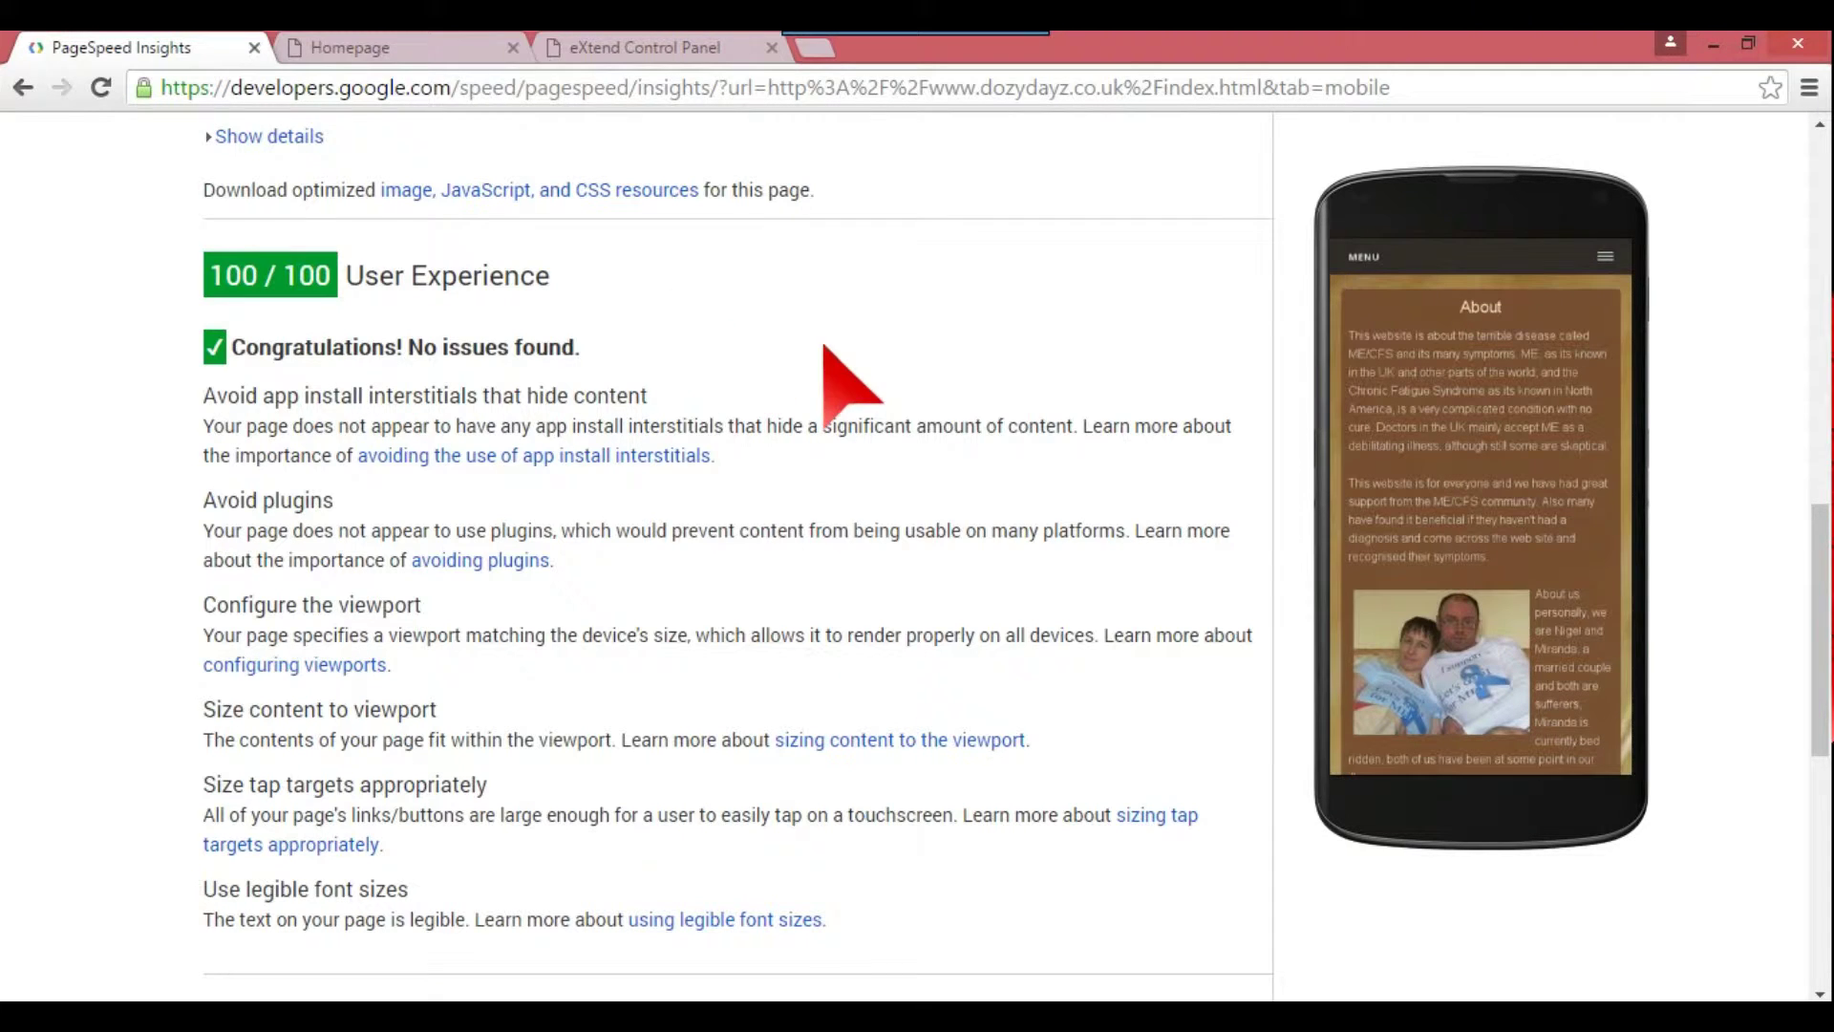
drag(1820, 629, 1820, 263)
click(576, 499)
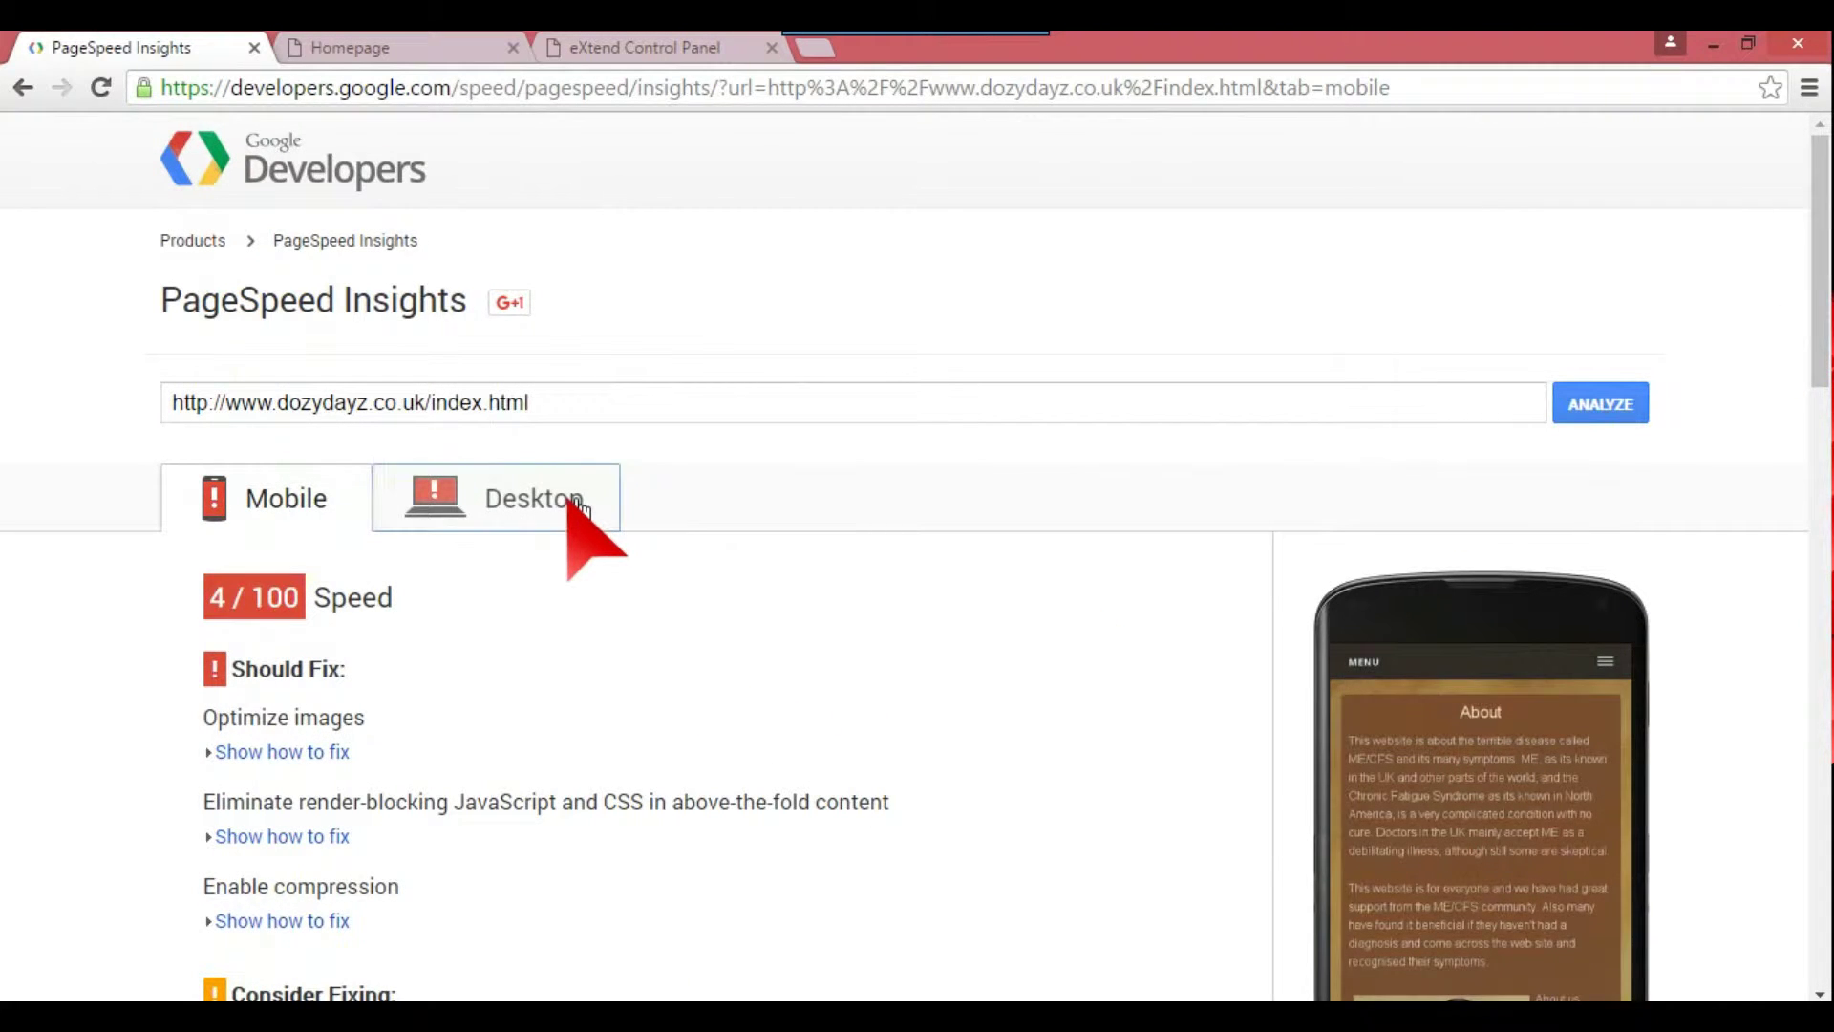
click(332, 508)
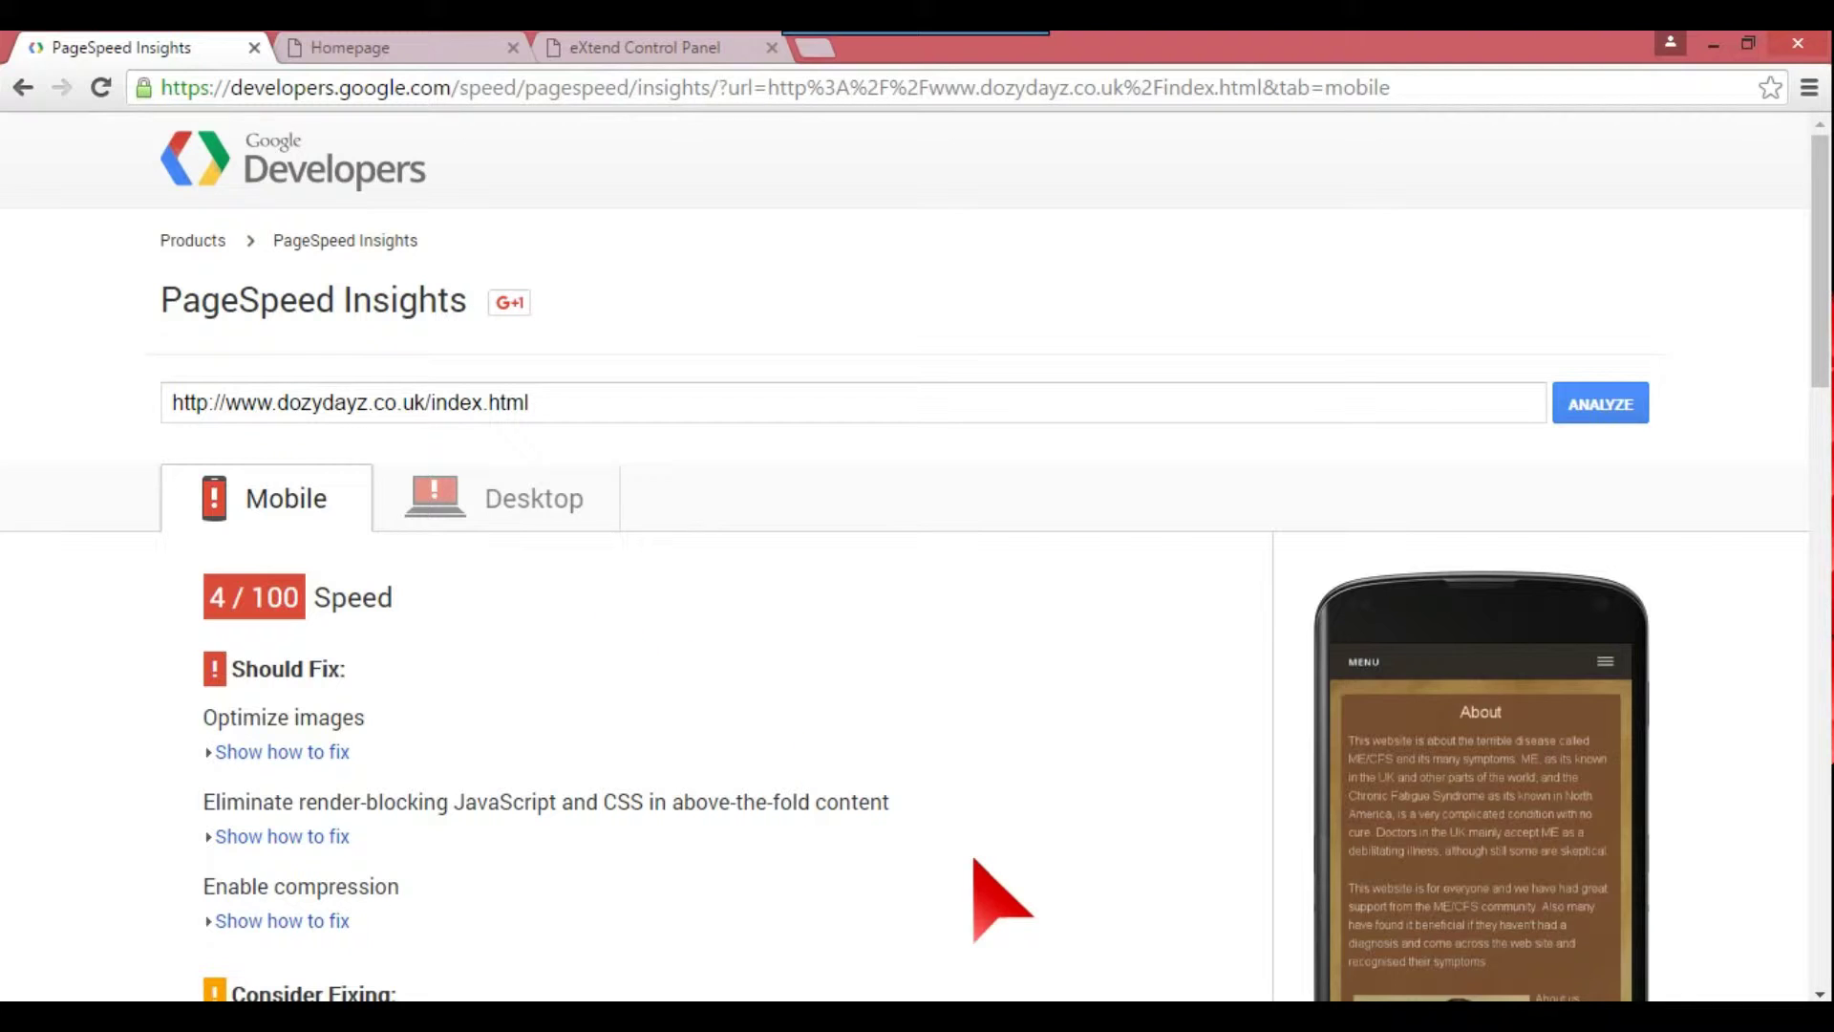
click(1022, 1017)
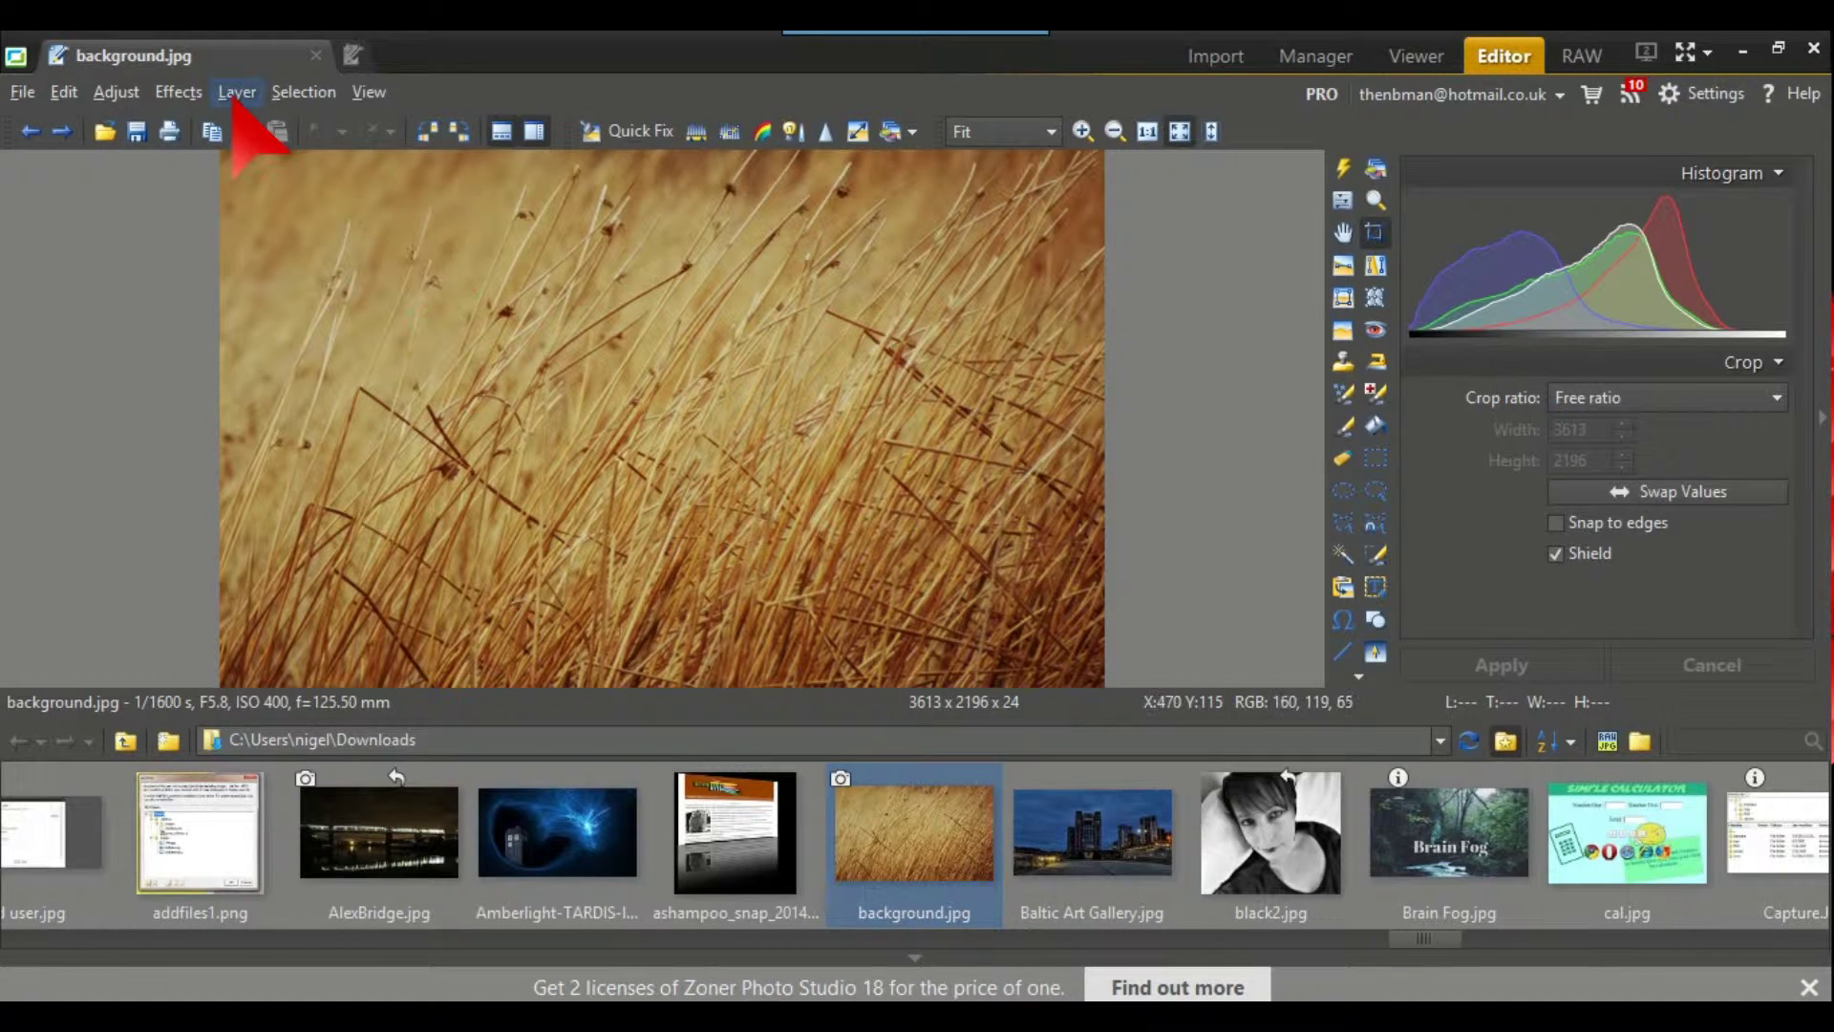
Check background.jpg's image information: 5.3 MB at 3613 x 2196.
click(22, 92)
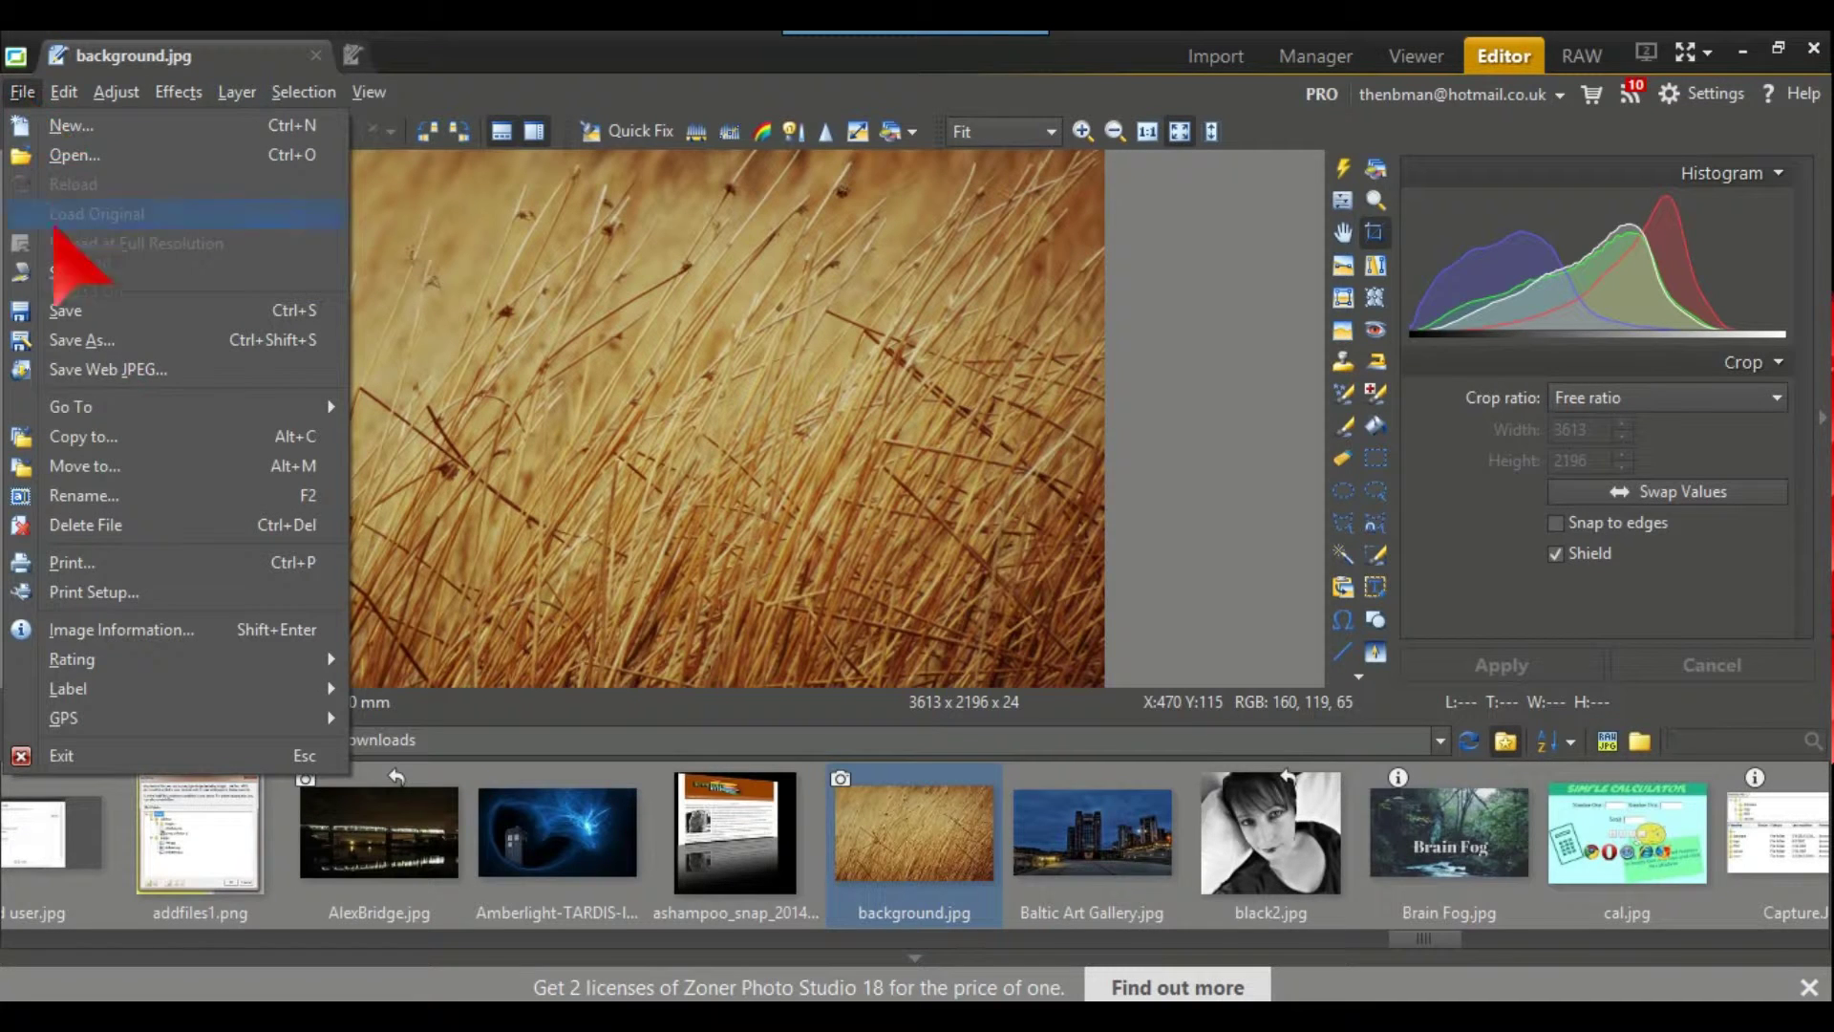
click(126, 633)
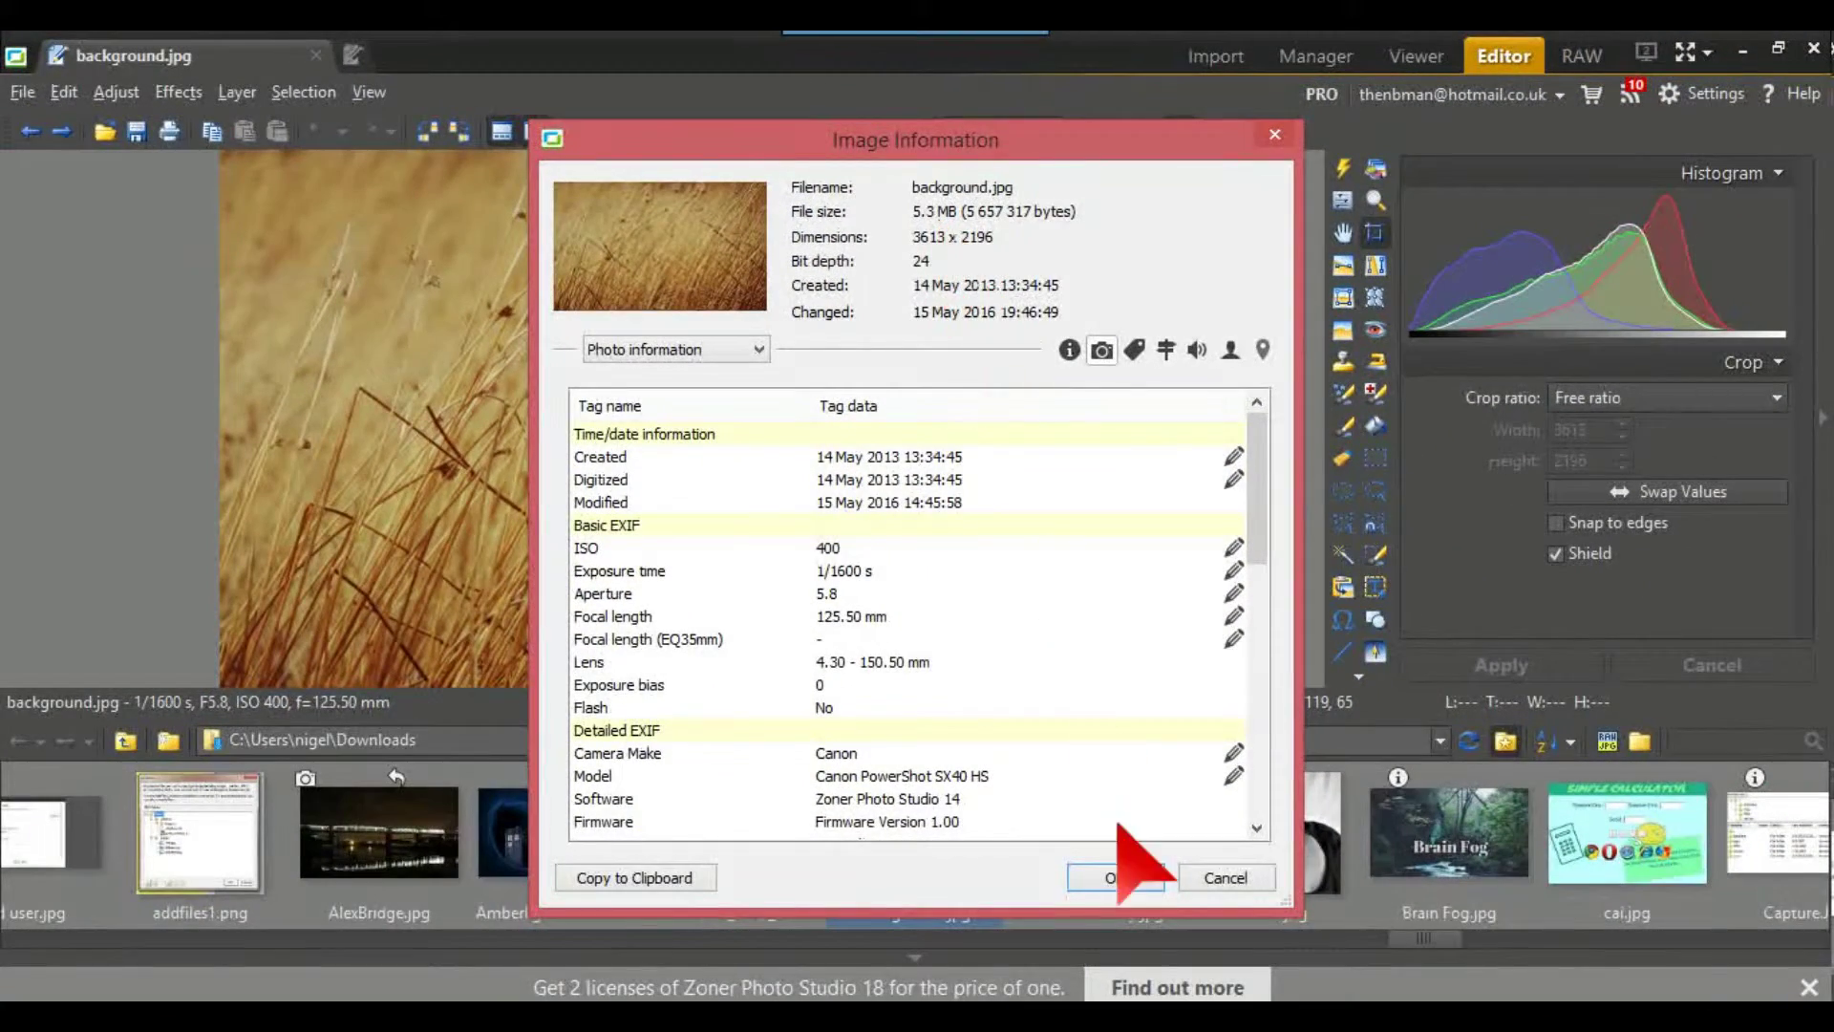
click(1125, 877)
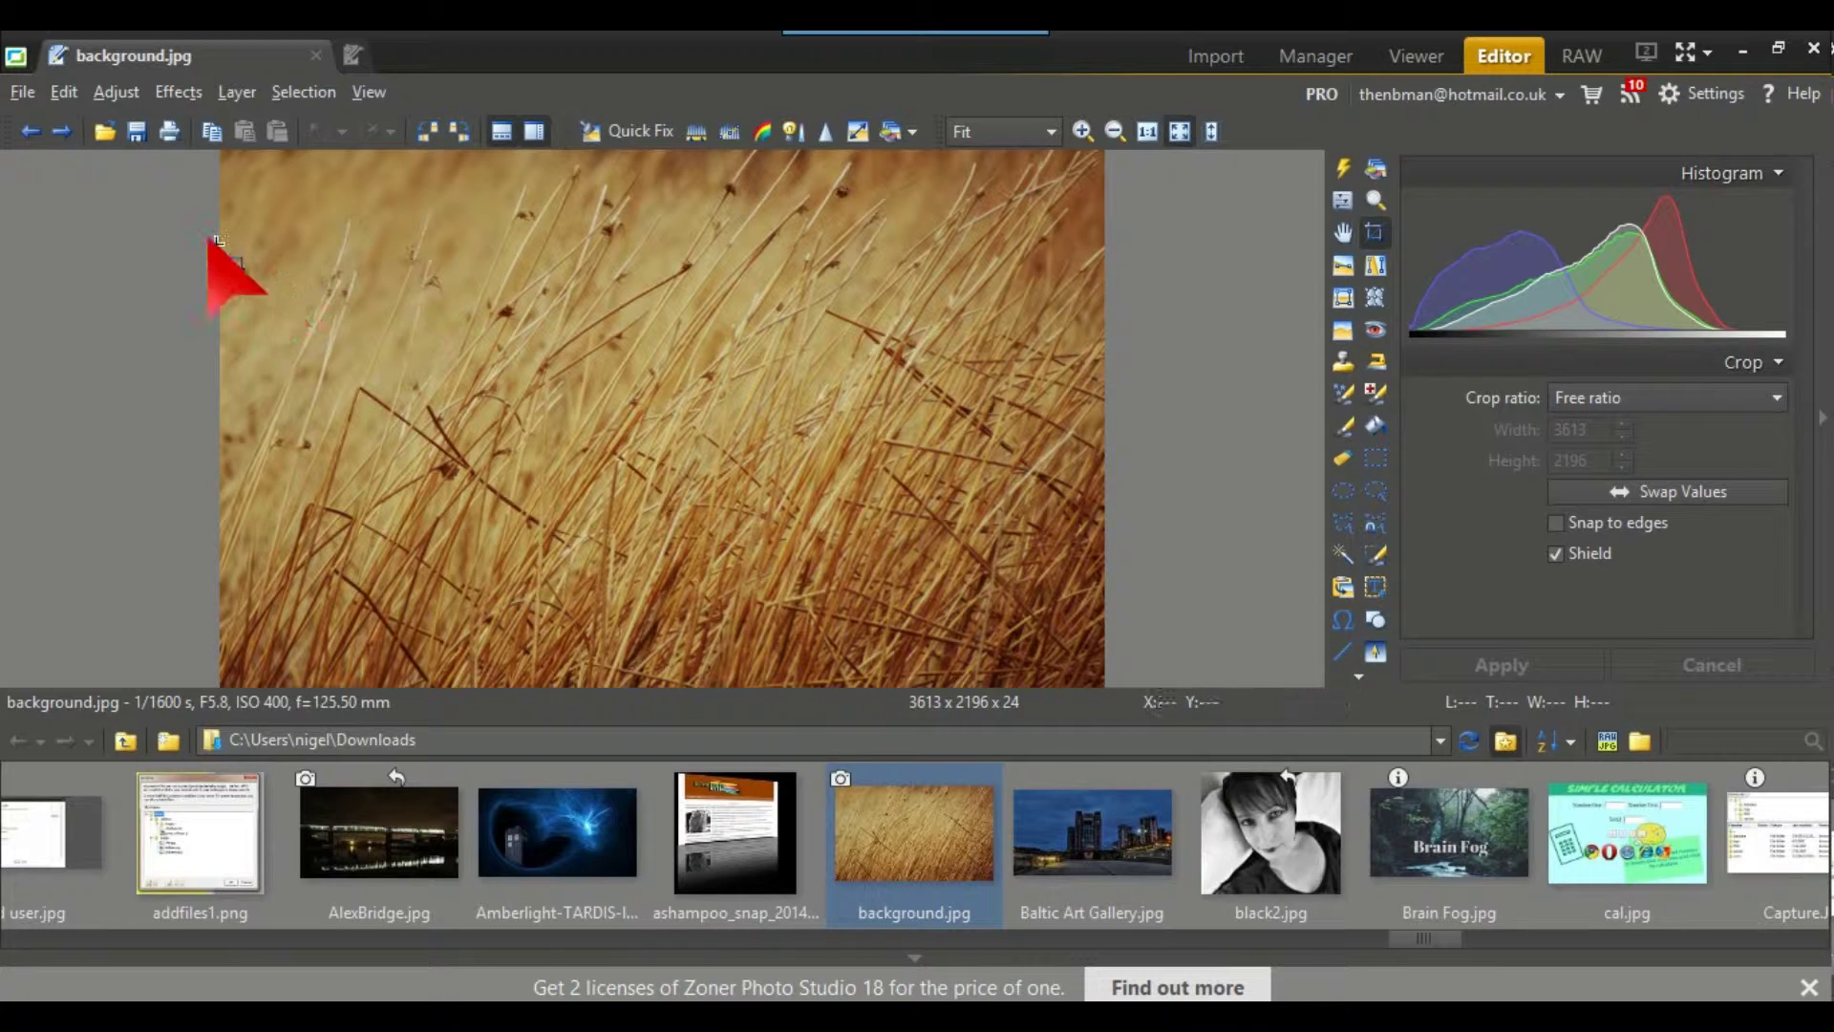
Save a Web JPEG as background.jpg on the Desktop, replacing the existing file.
click(21, 93)
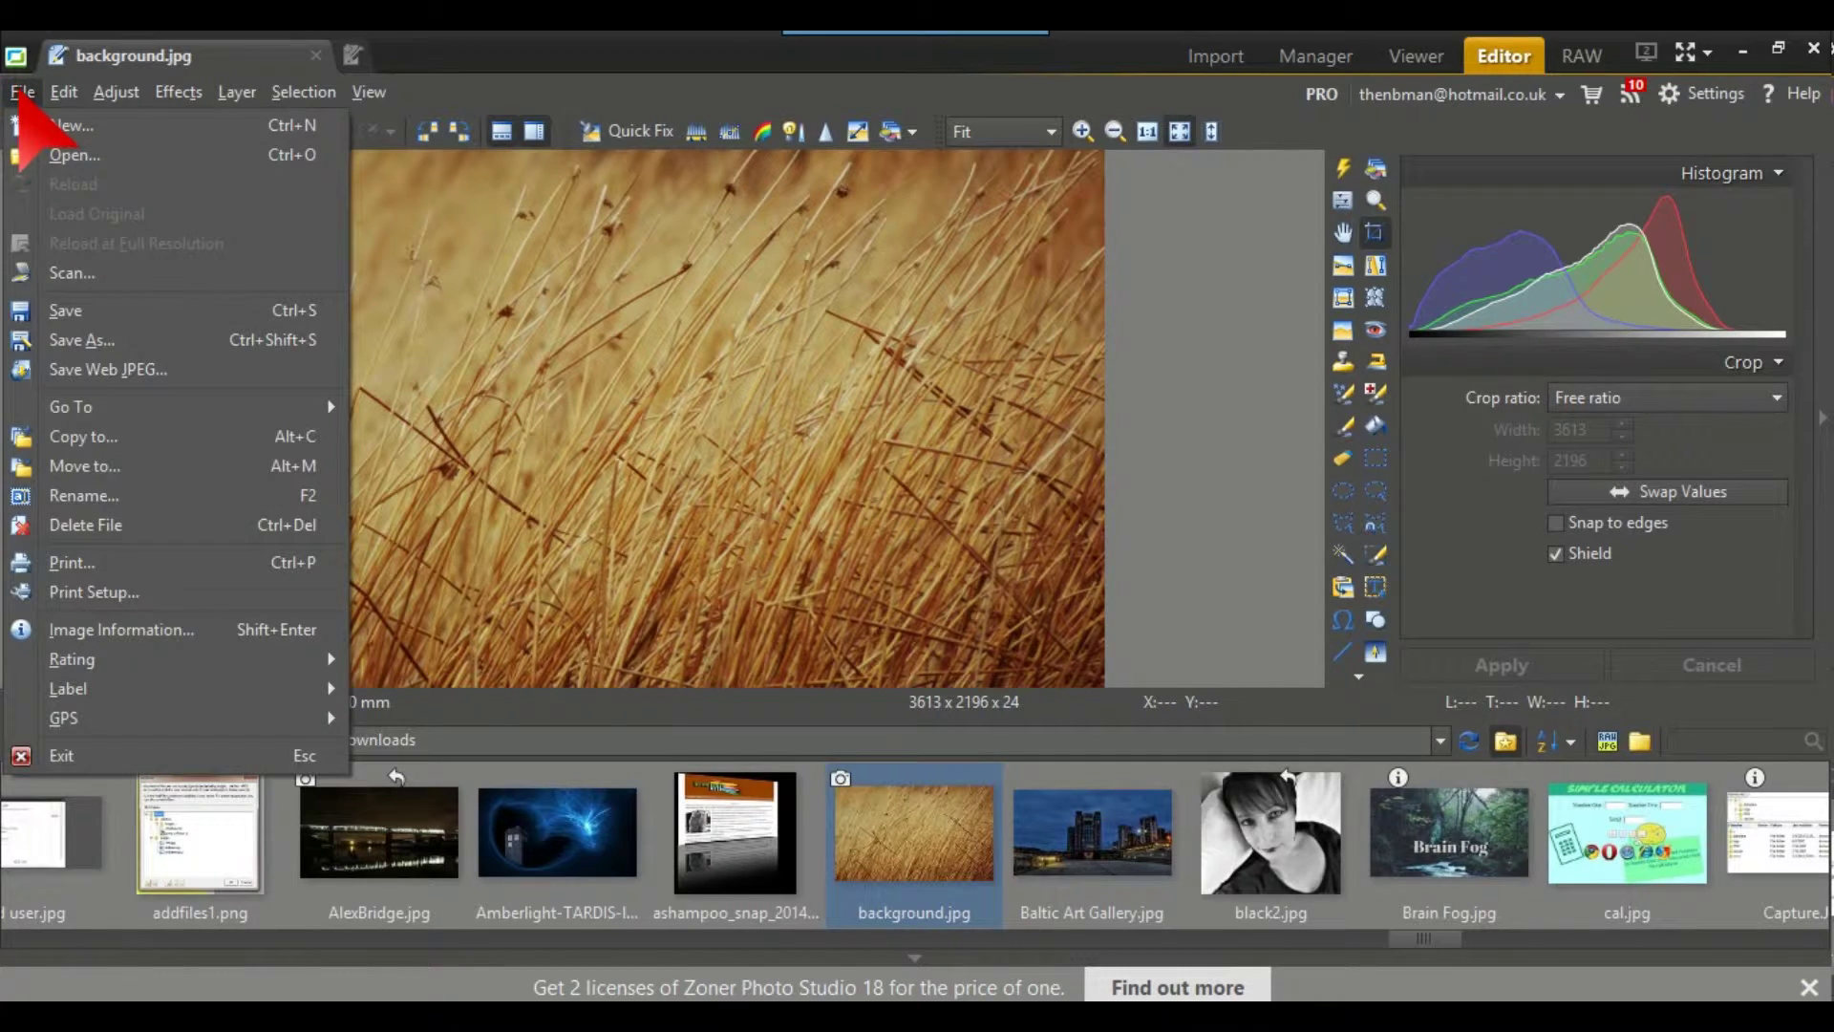
click(95, 372)
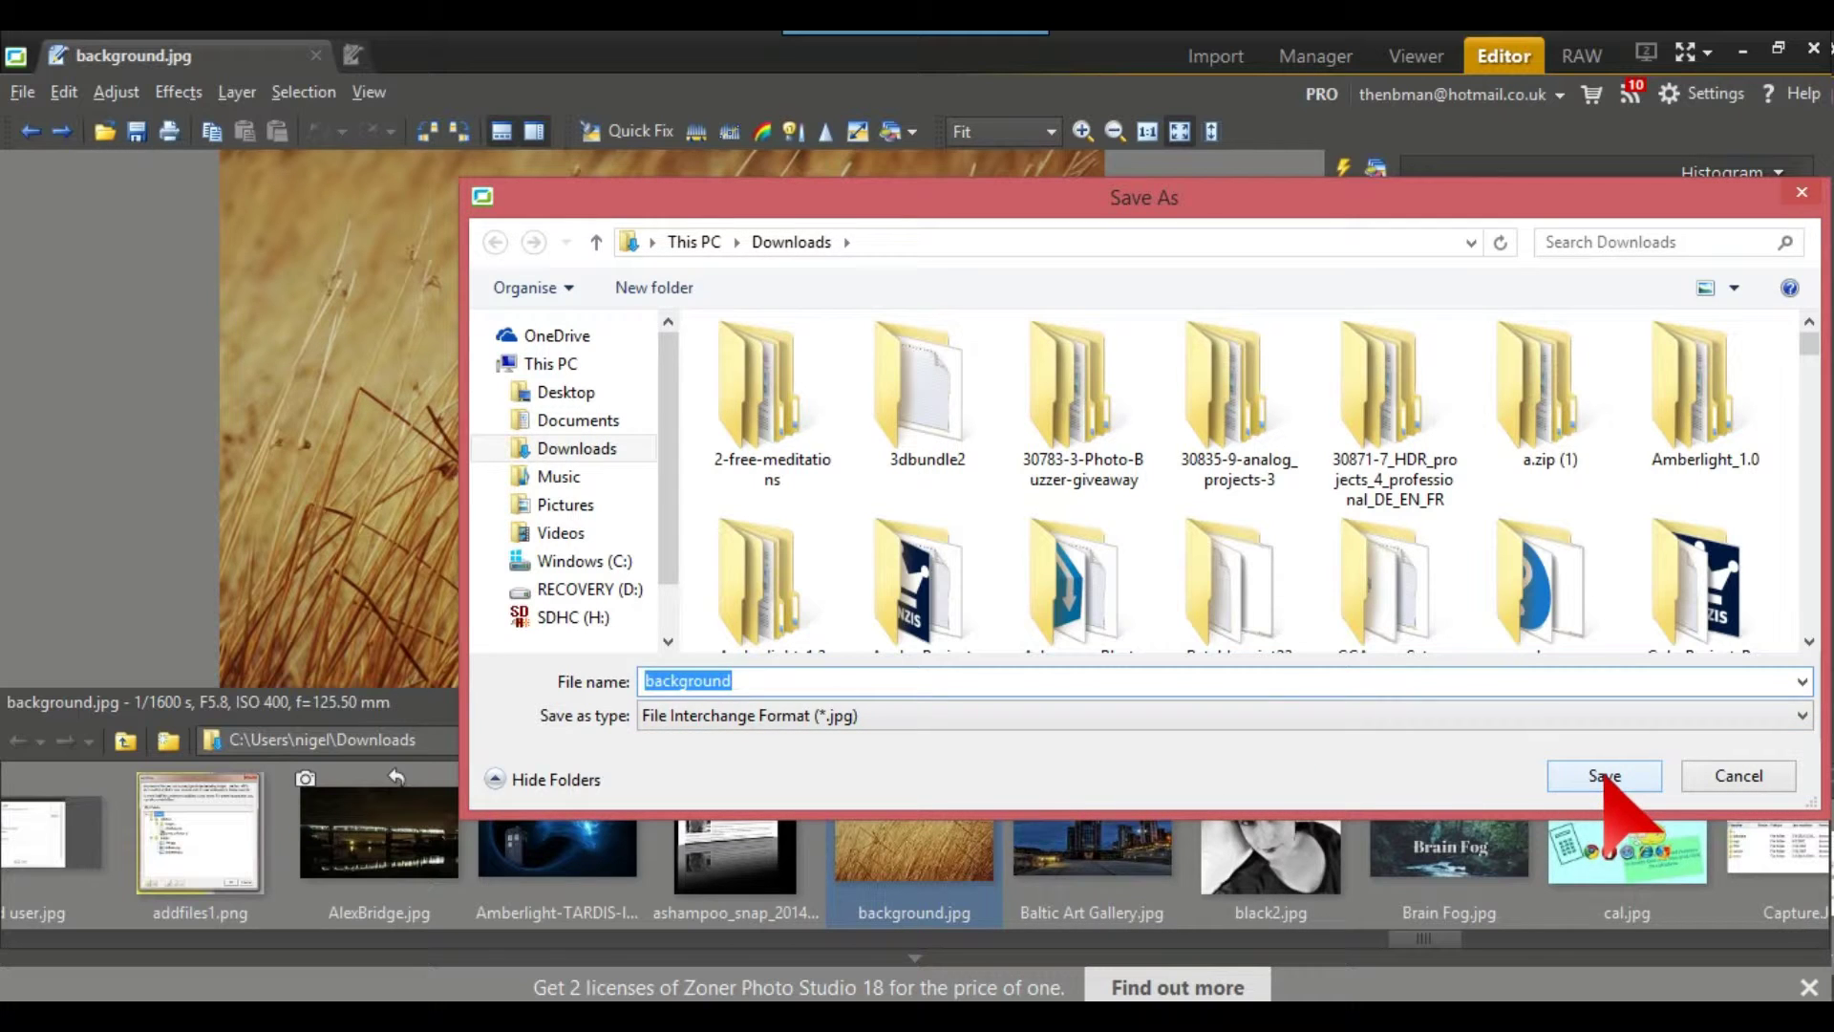
click(591, 394)
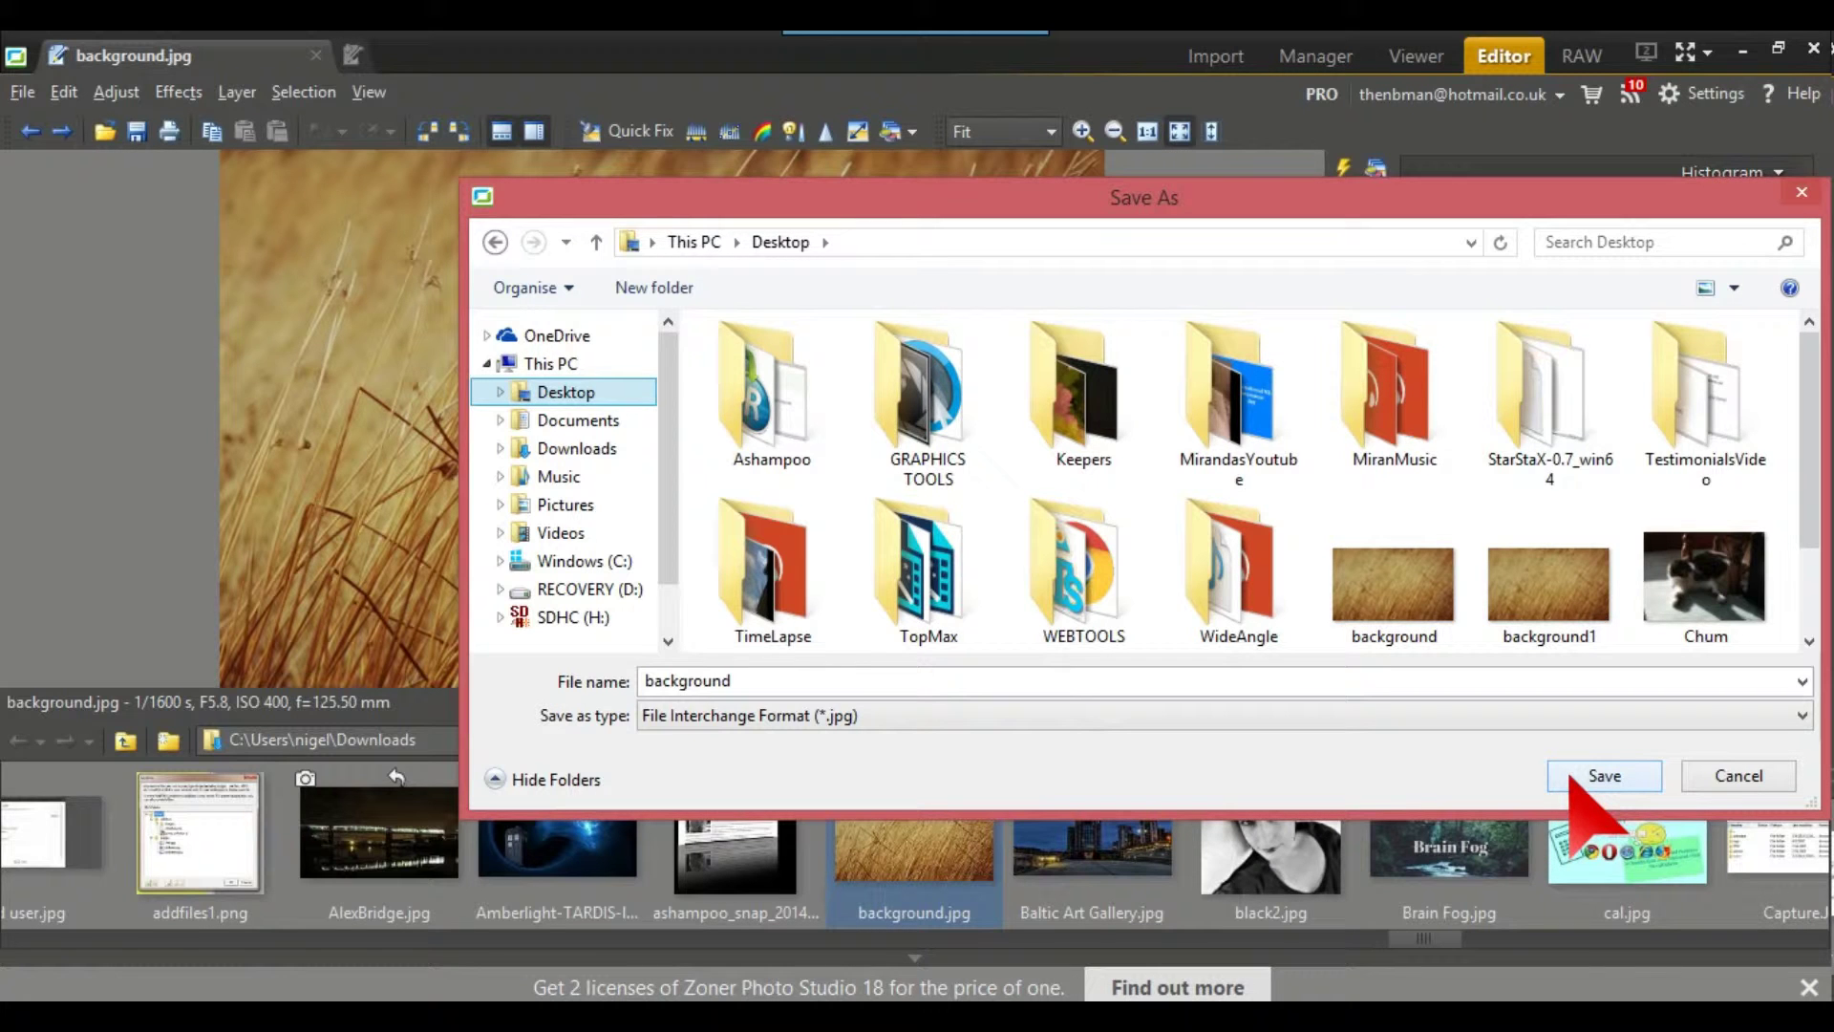
click(1586, 776)
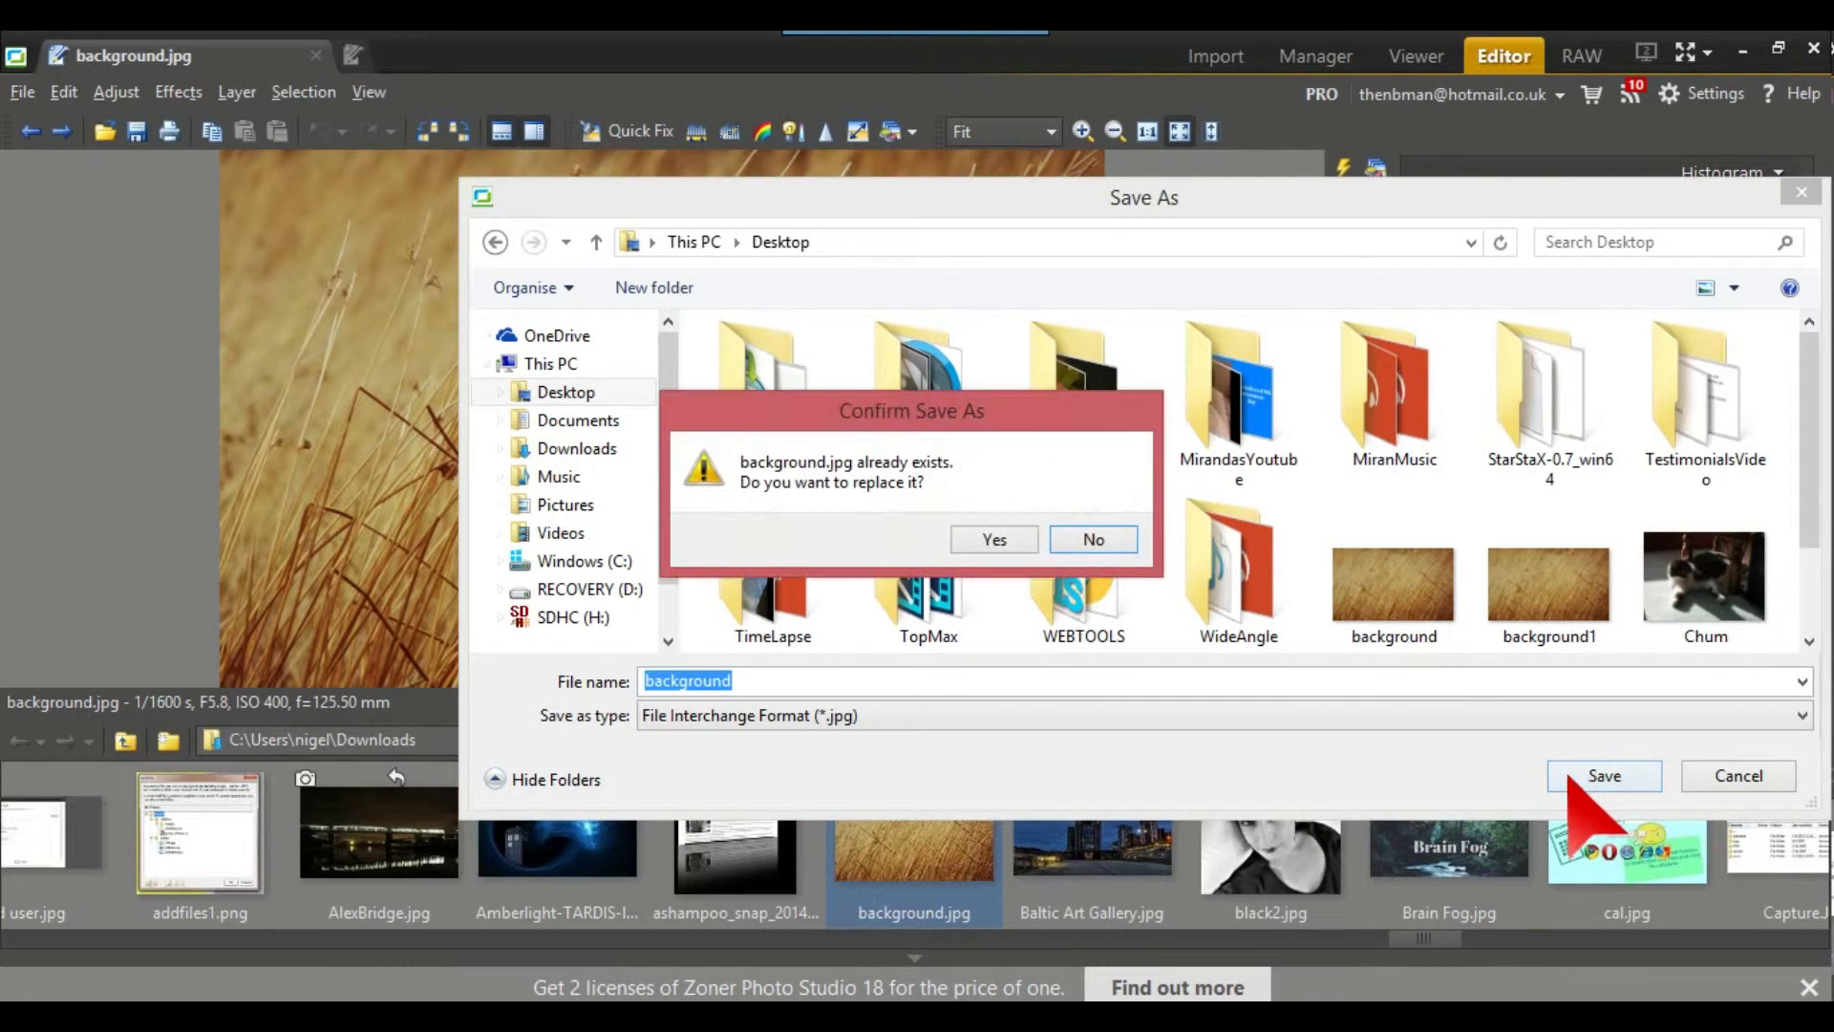
click(993, 539)
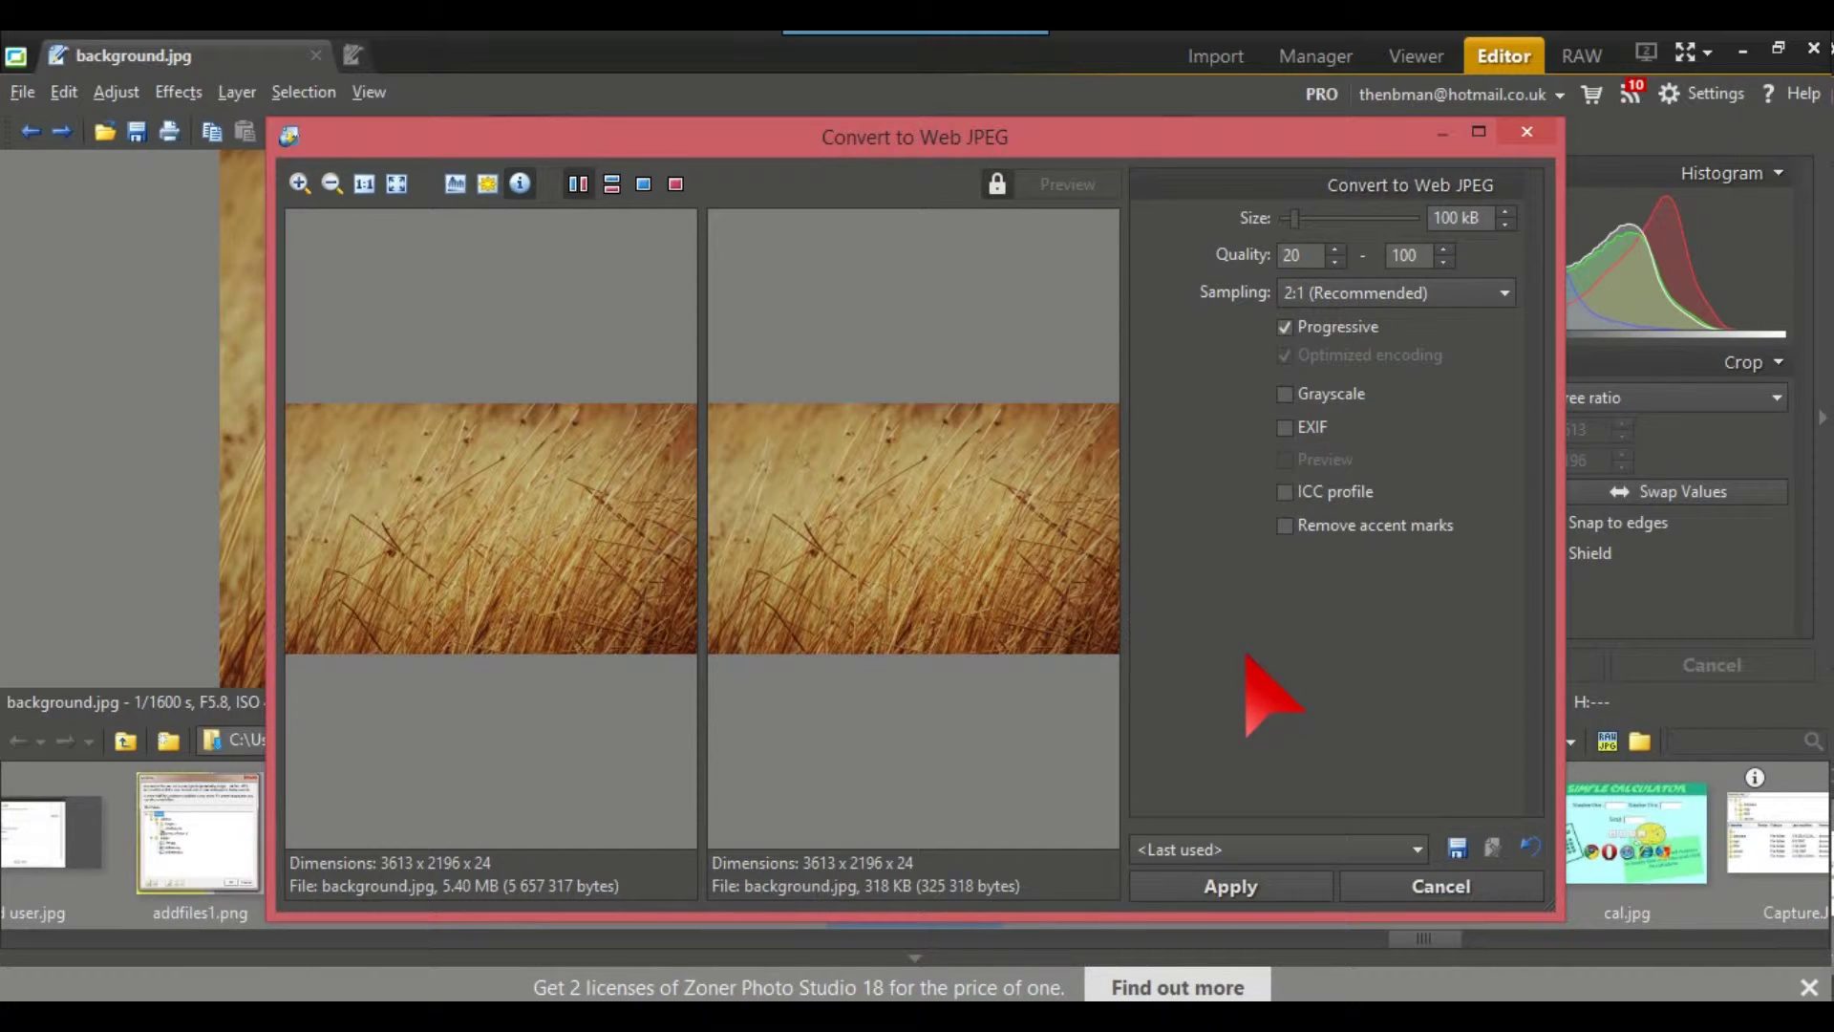
Apply the Web JPEG conversion at 100 kB, quality 20–100, producing a 318 KB file.
click(1241, 895)
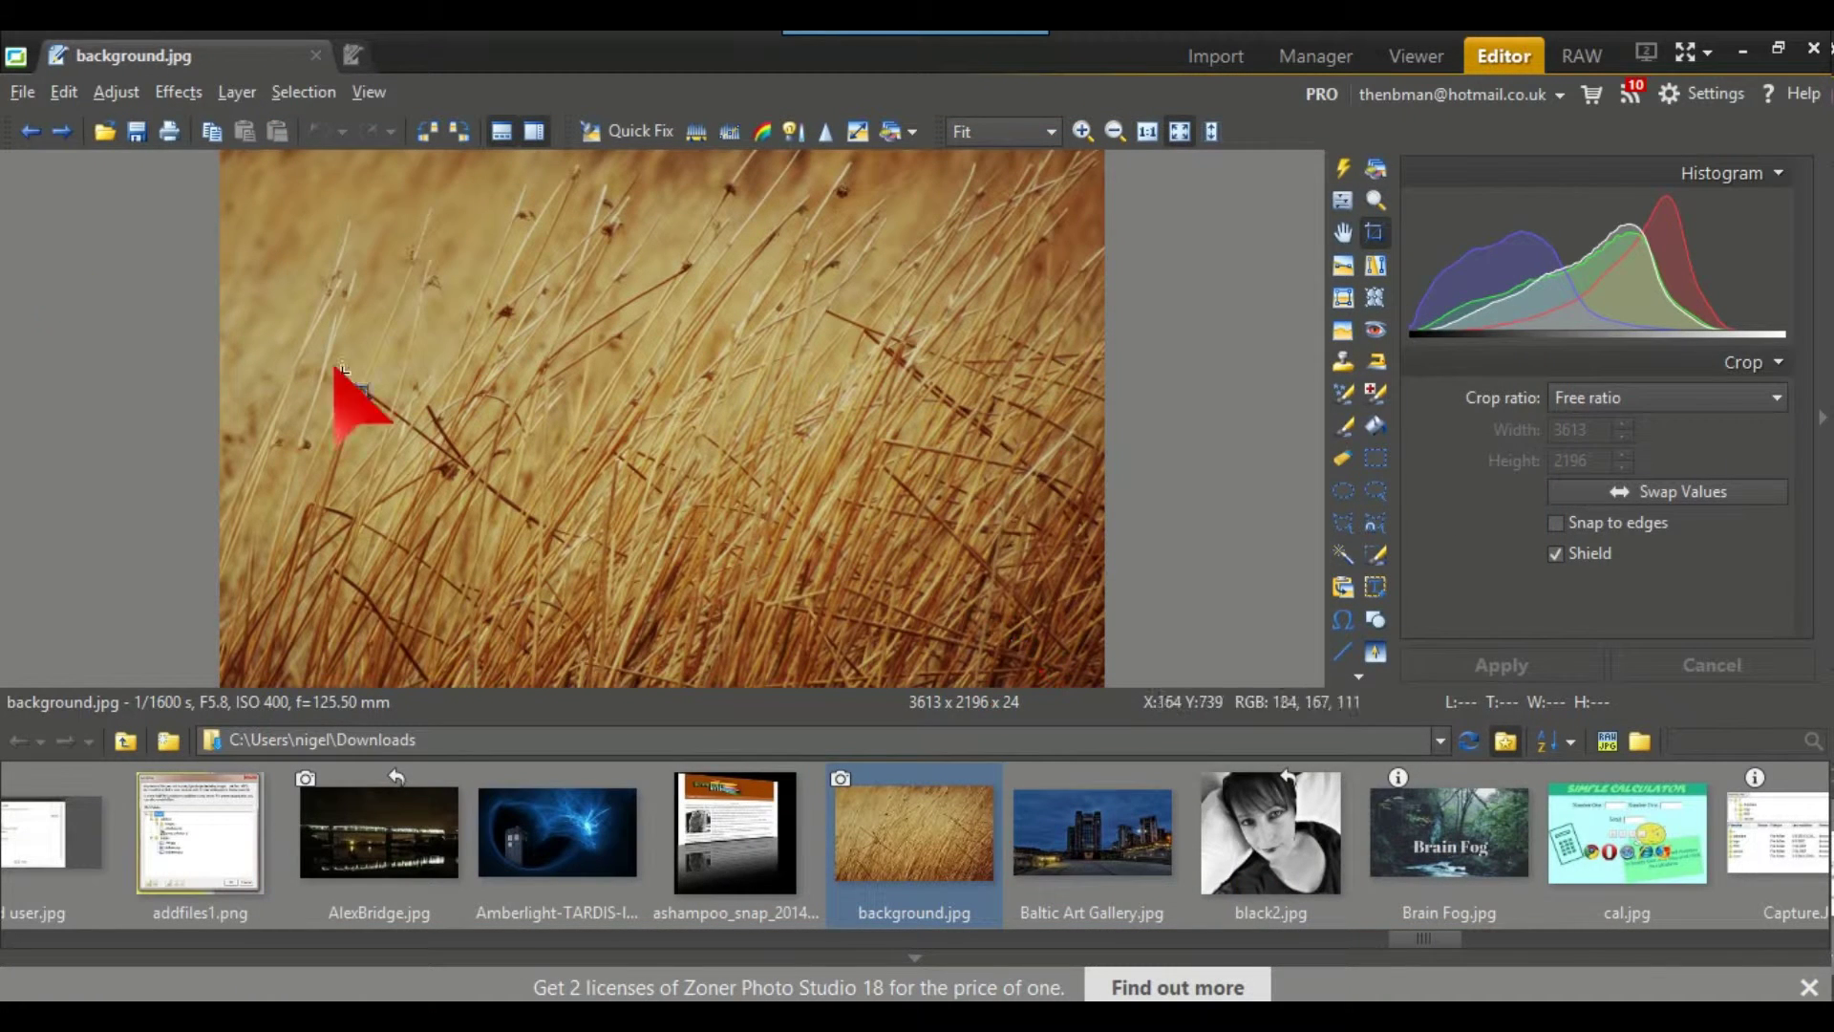
click(21, 92)
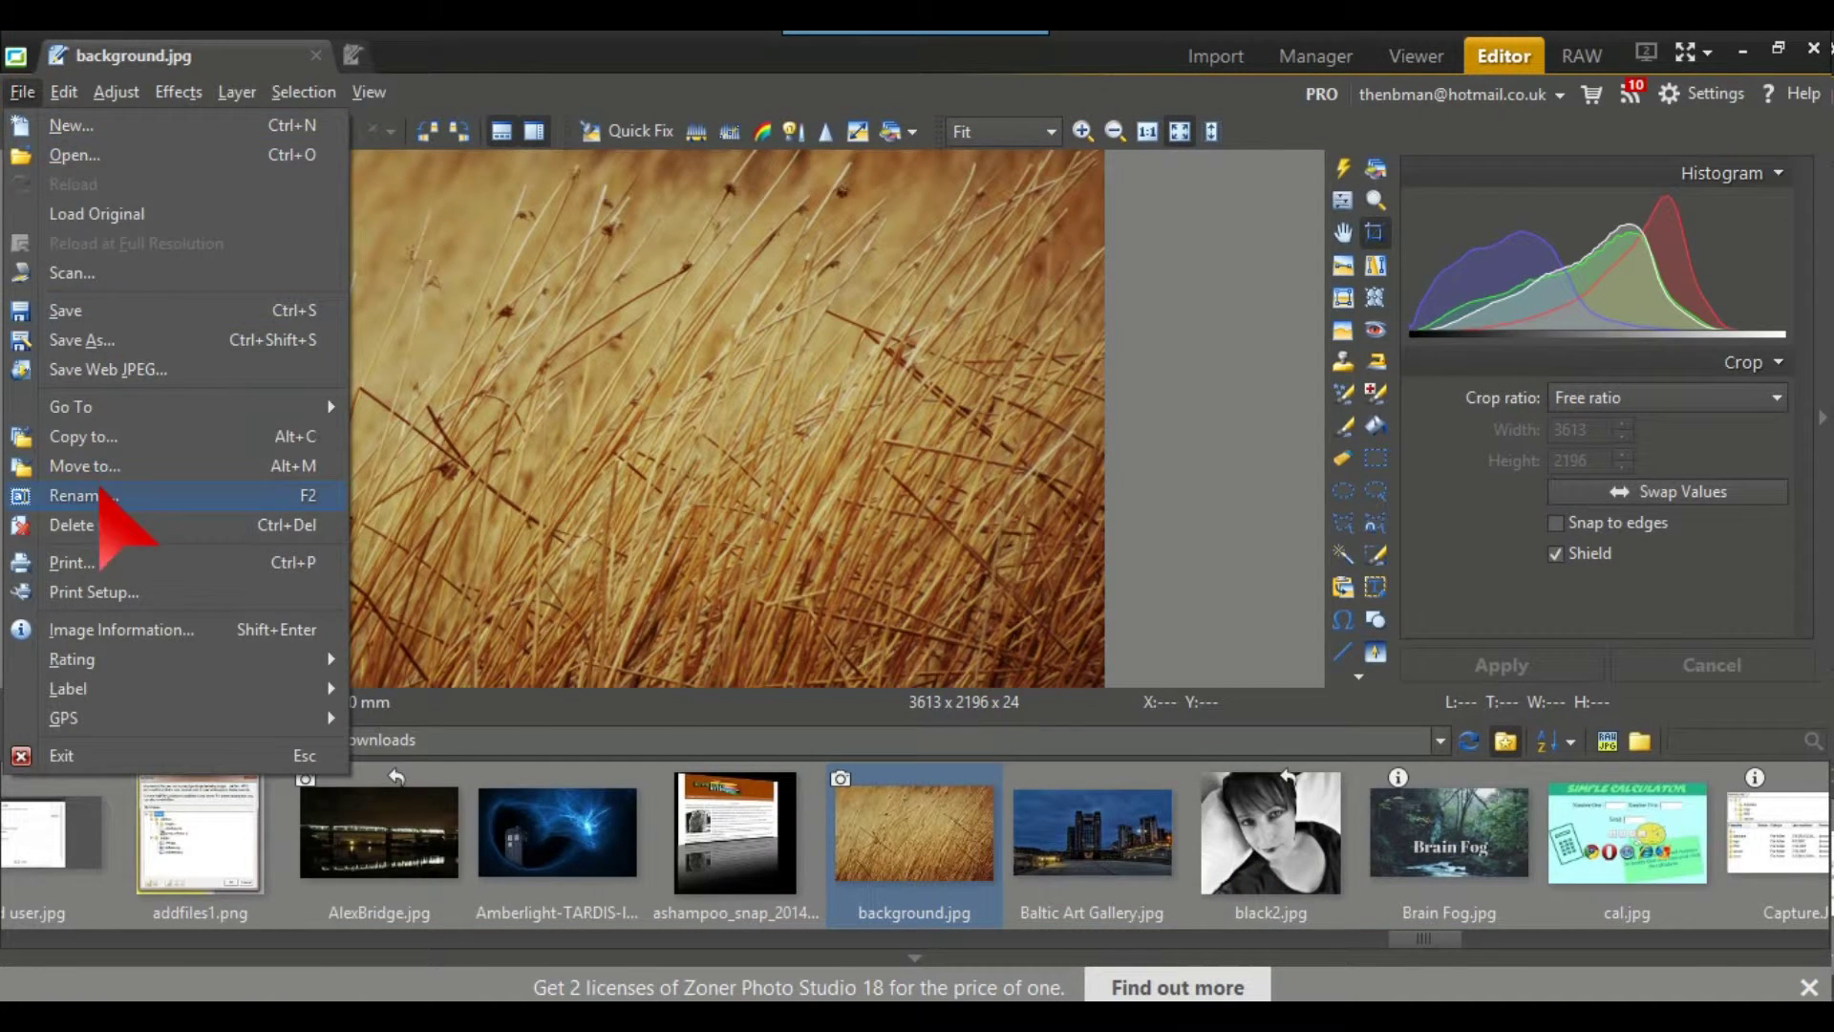
click(118, 630)
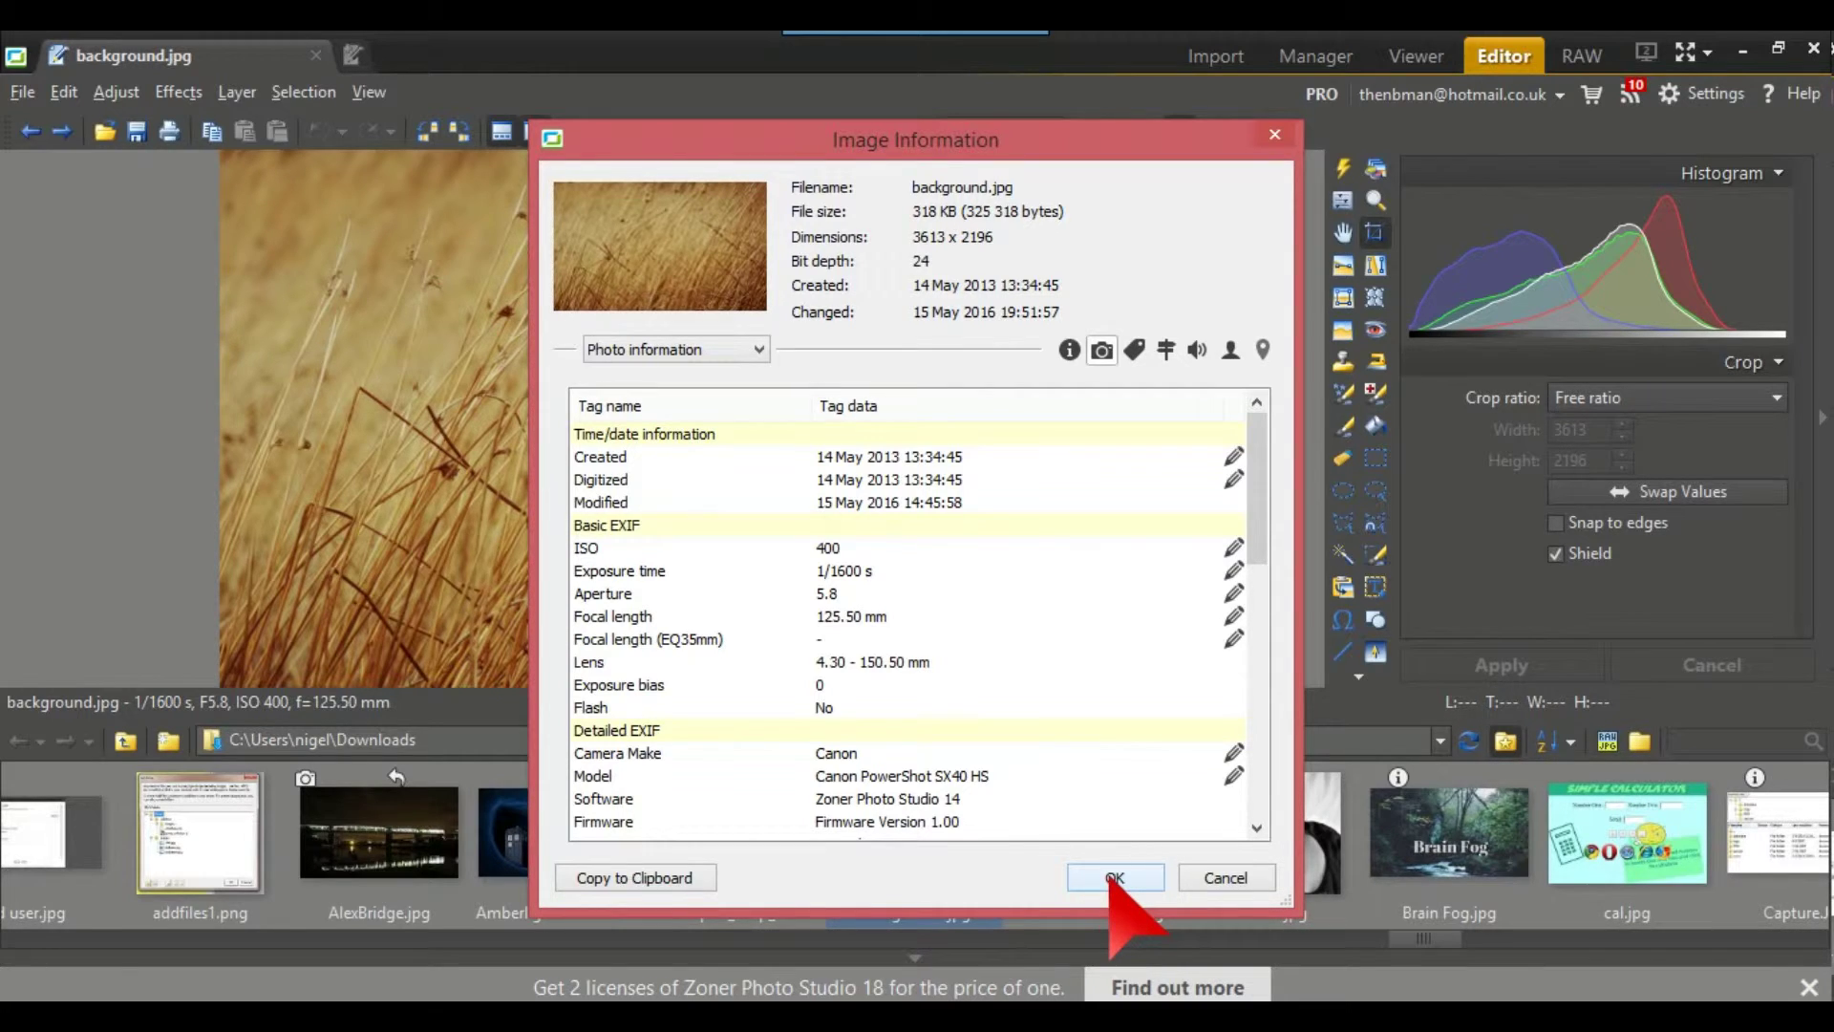
click(1111, 879)
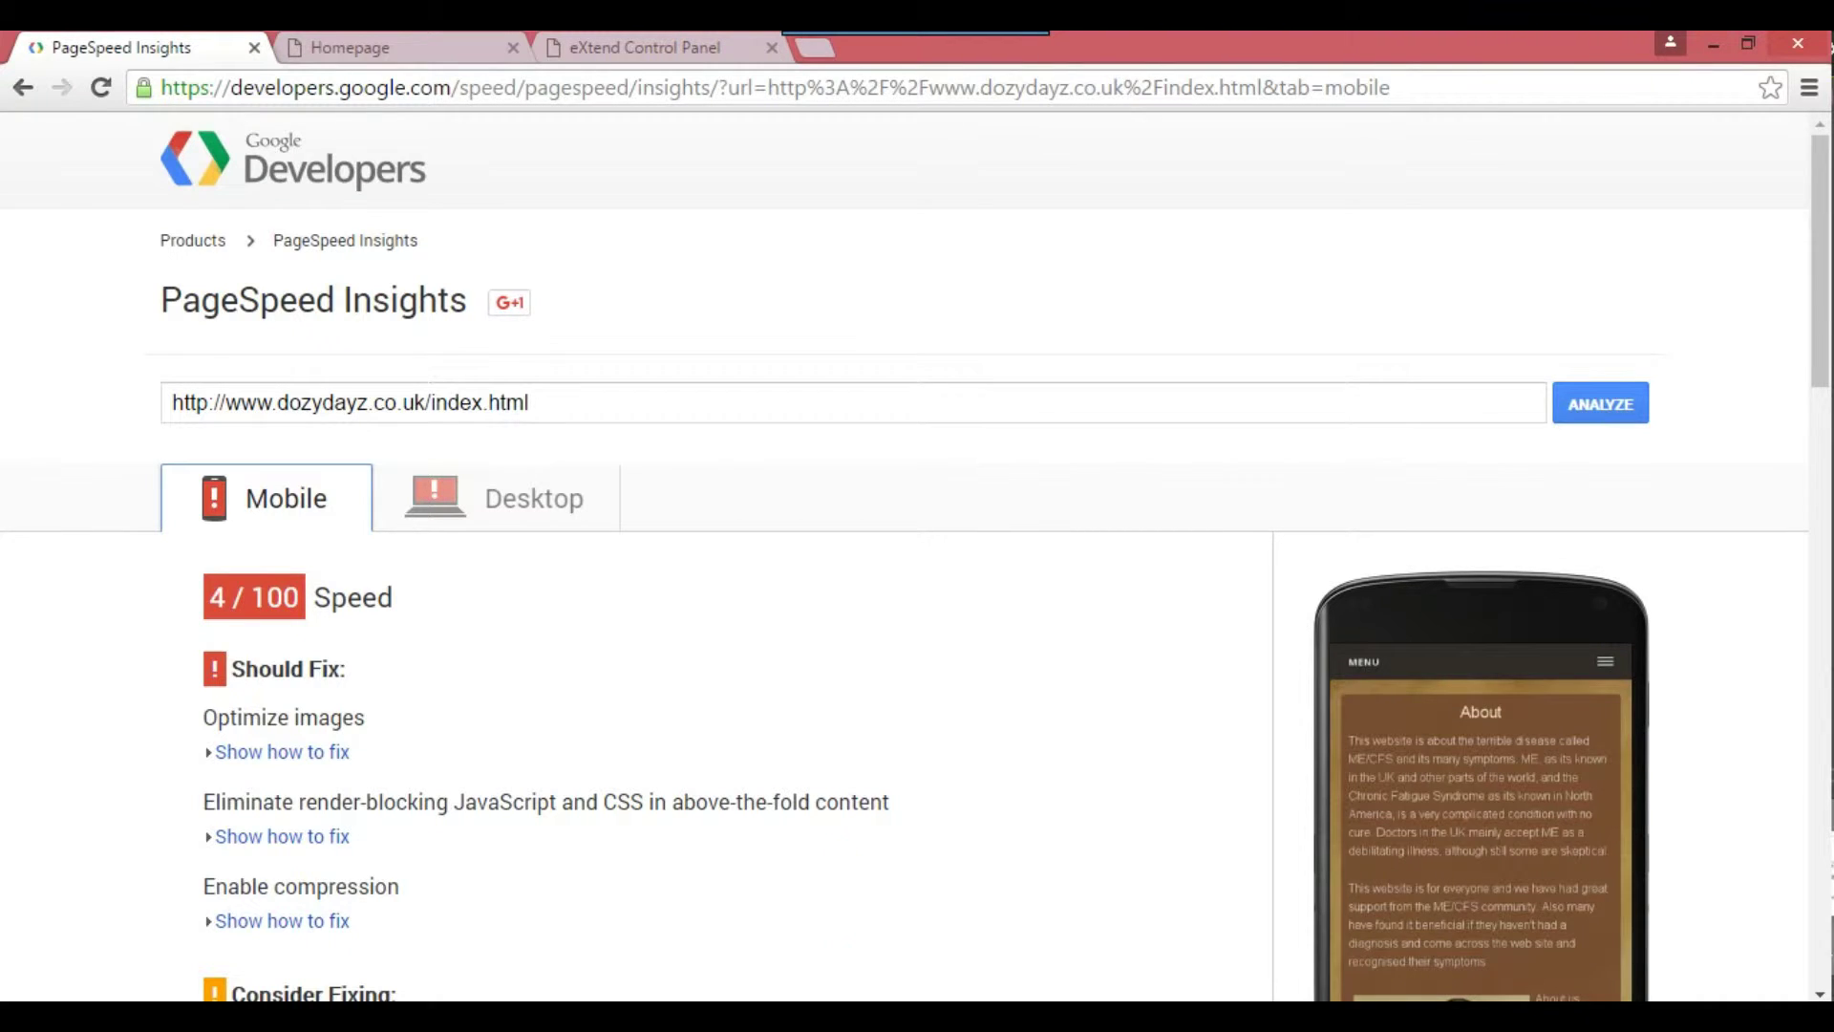
Upload the compressed background.jpg from the Desktop to public_html through the File Manager.
click(662, 44)
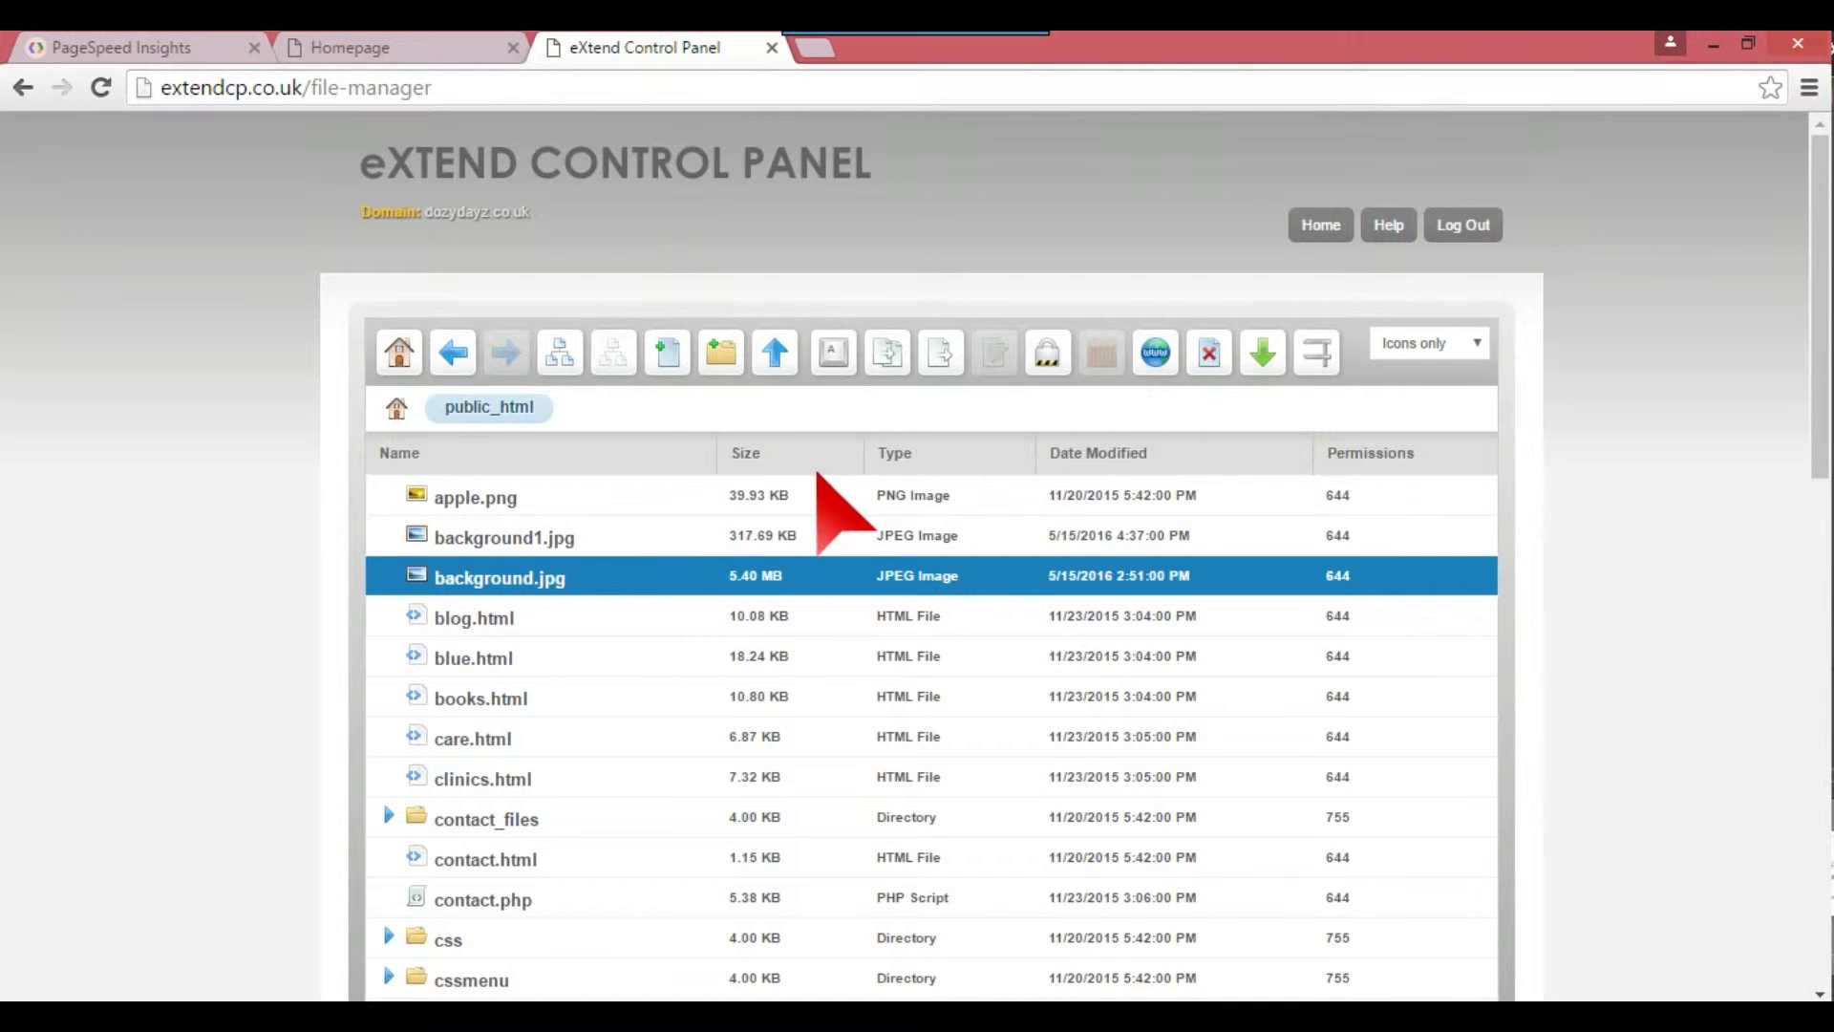
click(775, 353)
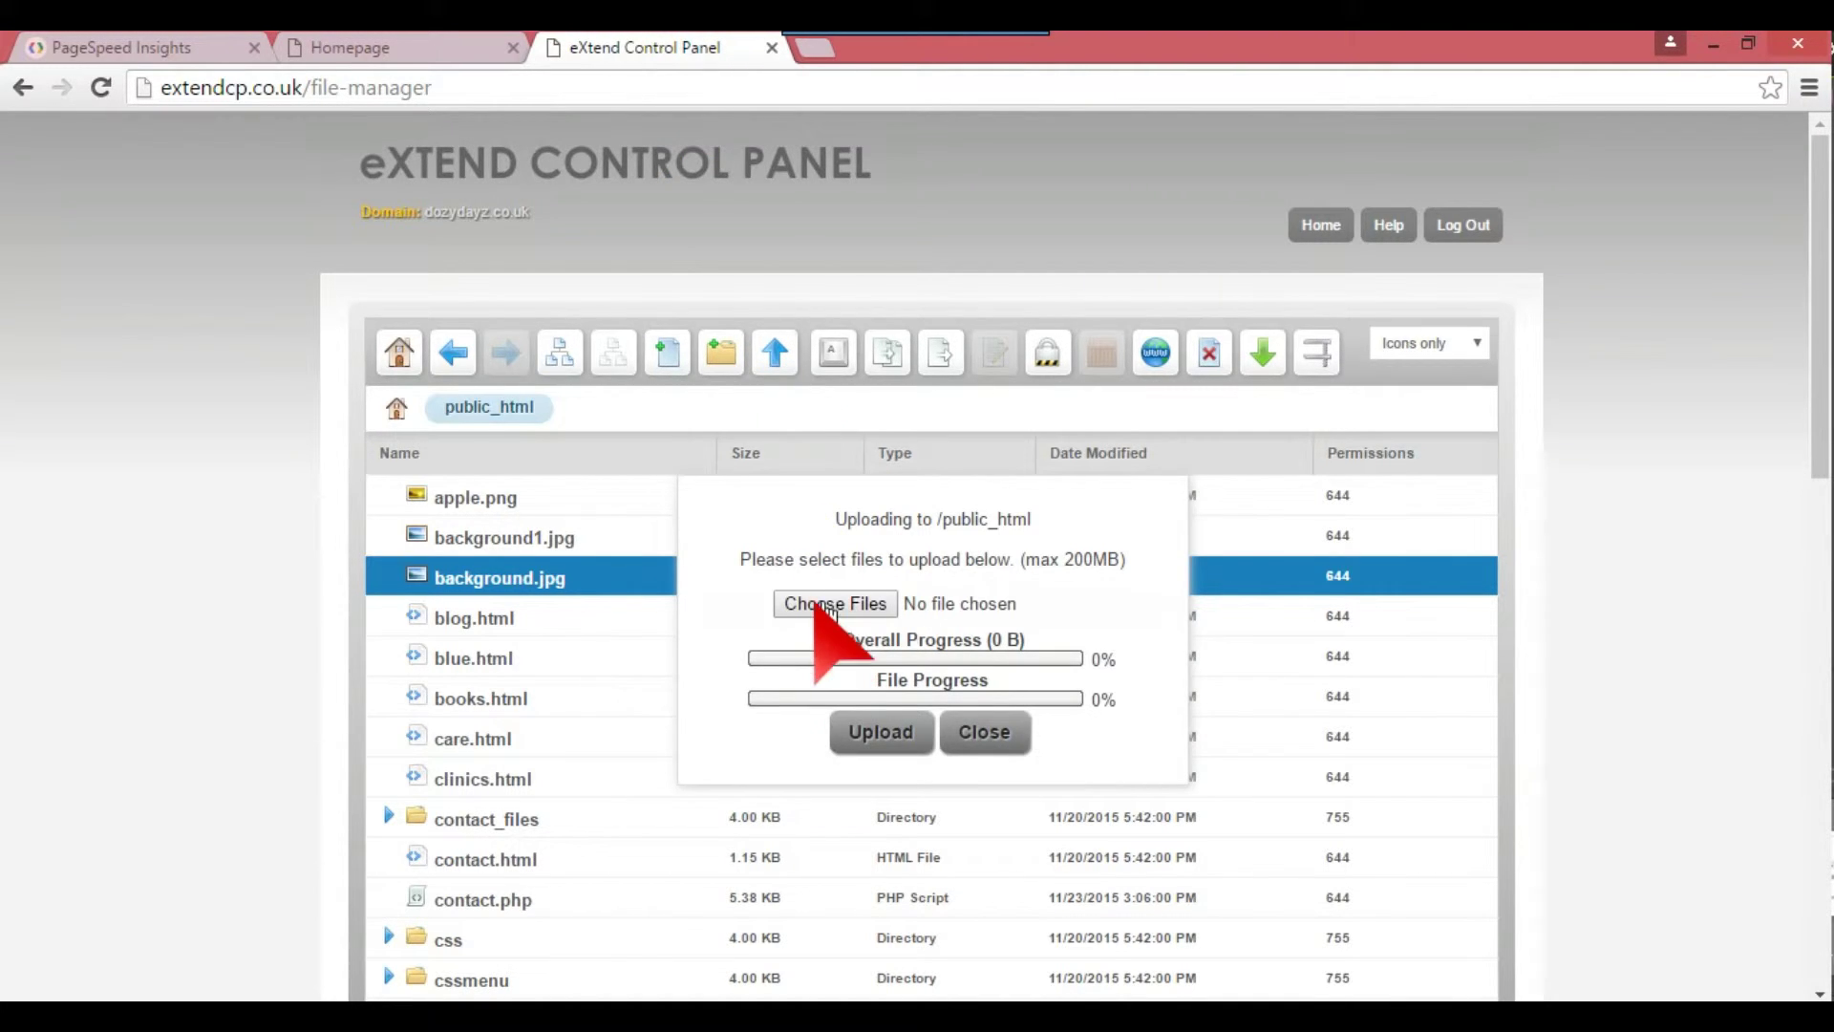
click(824, 608)
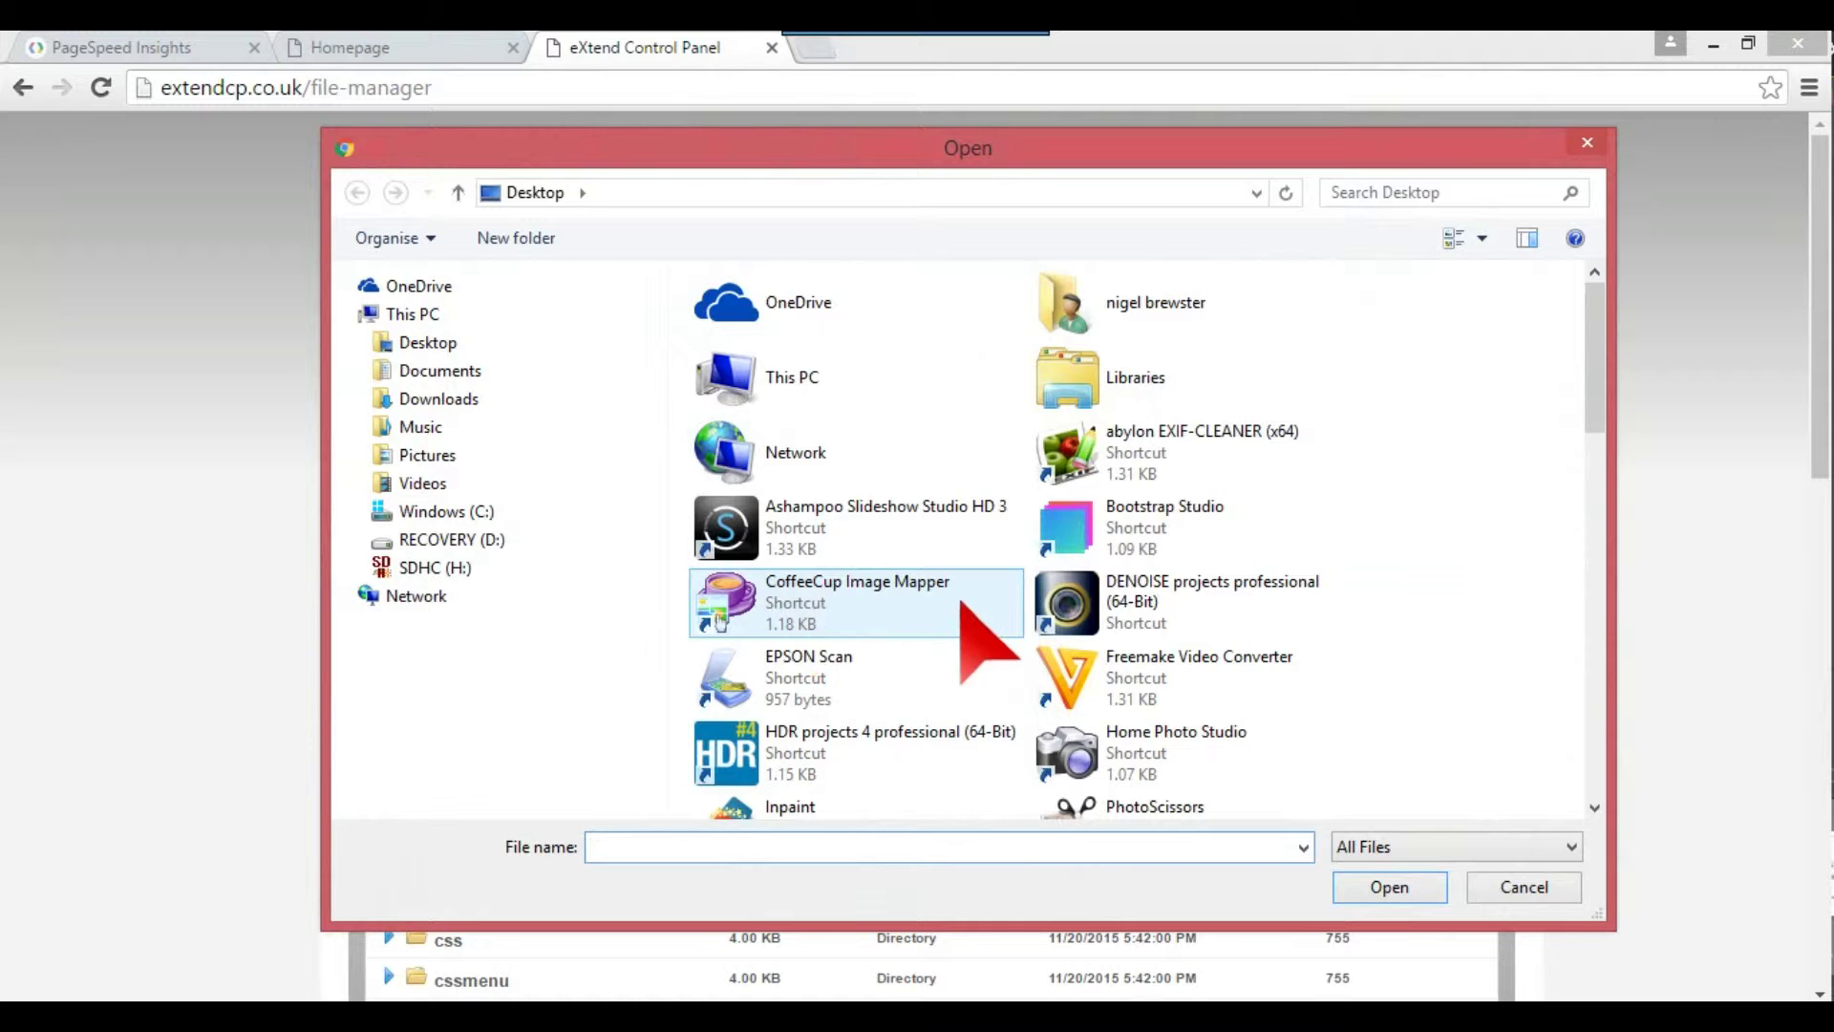
drag(1595, 327, 1606, 569)
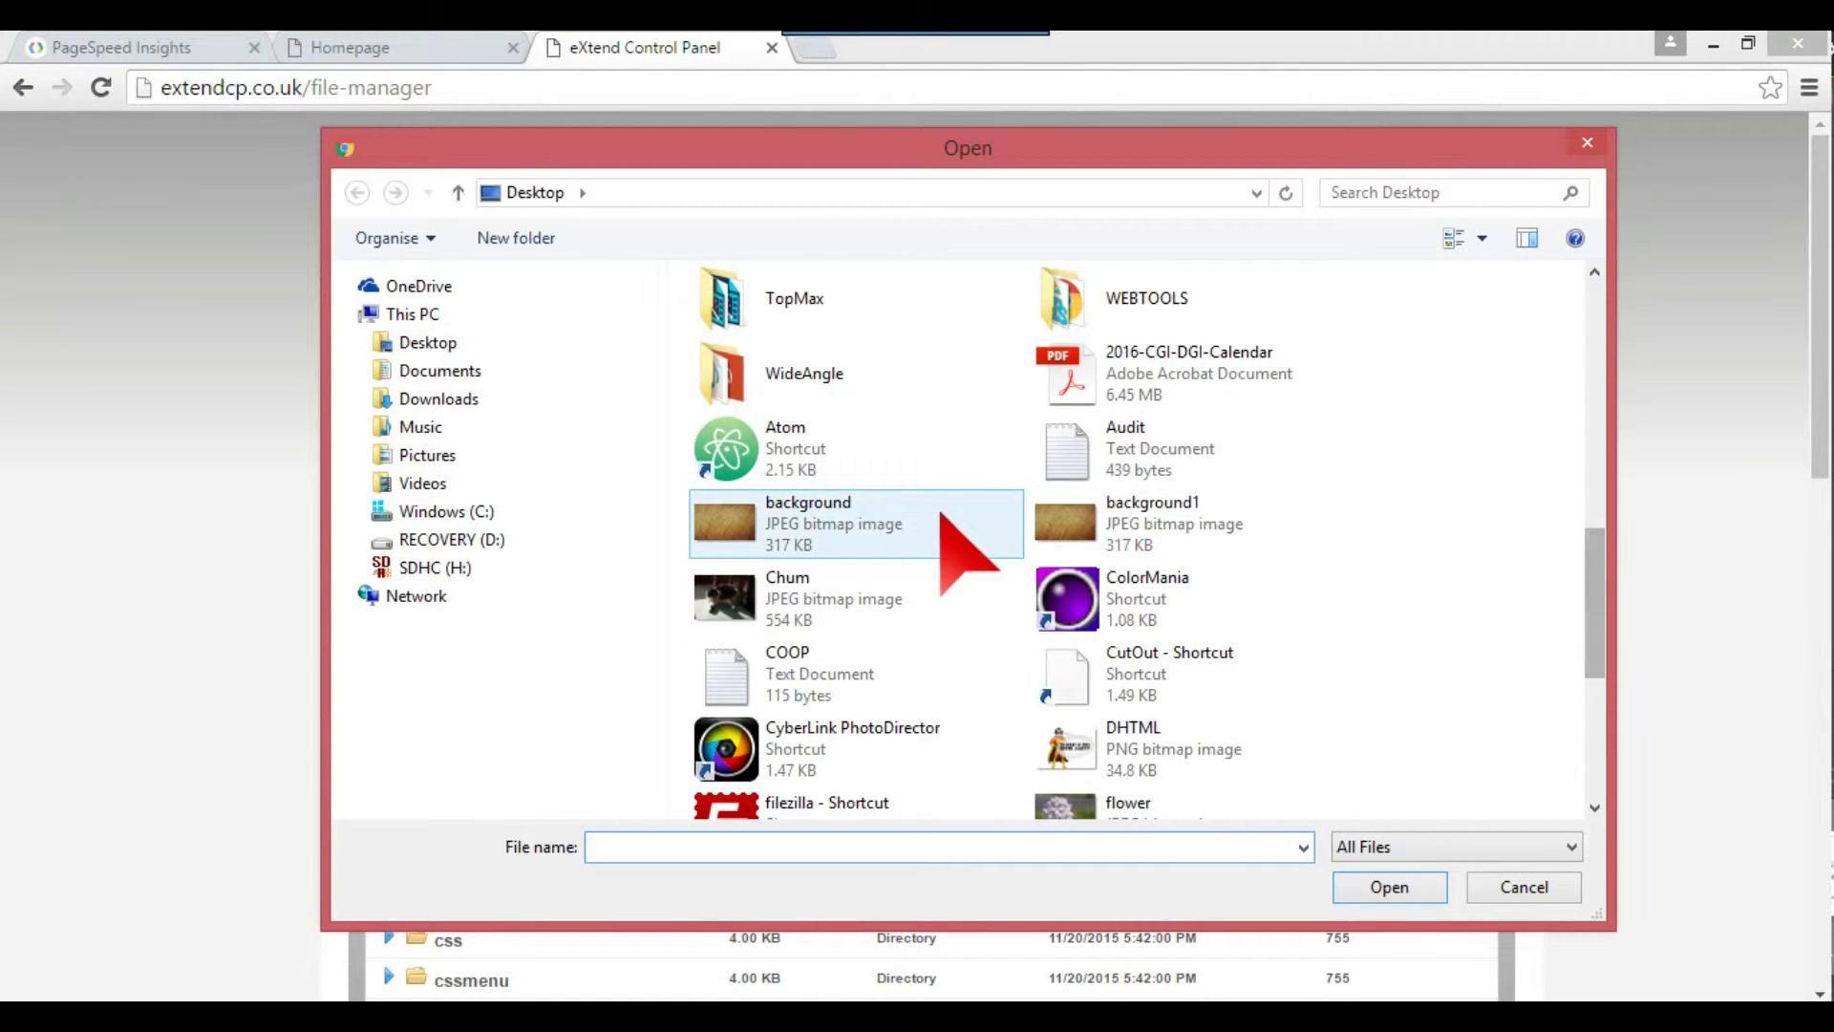
click(941, 516)
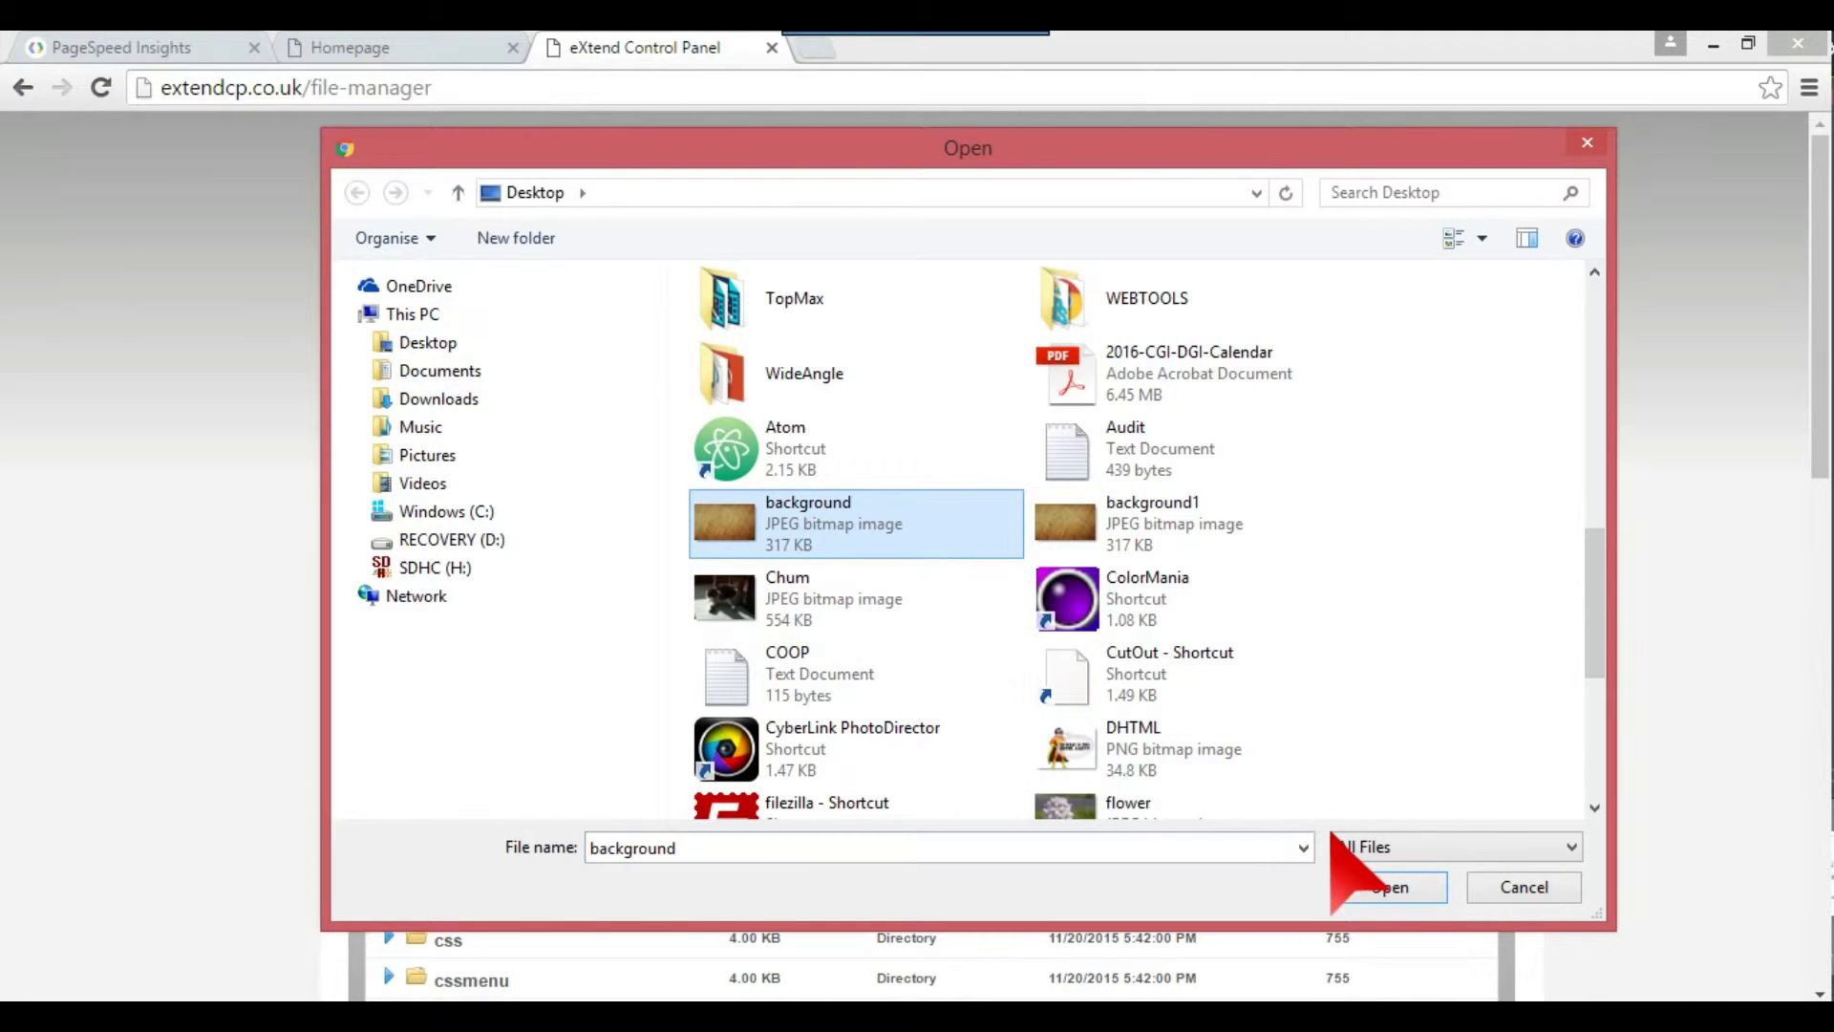
click(1387, 885)
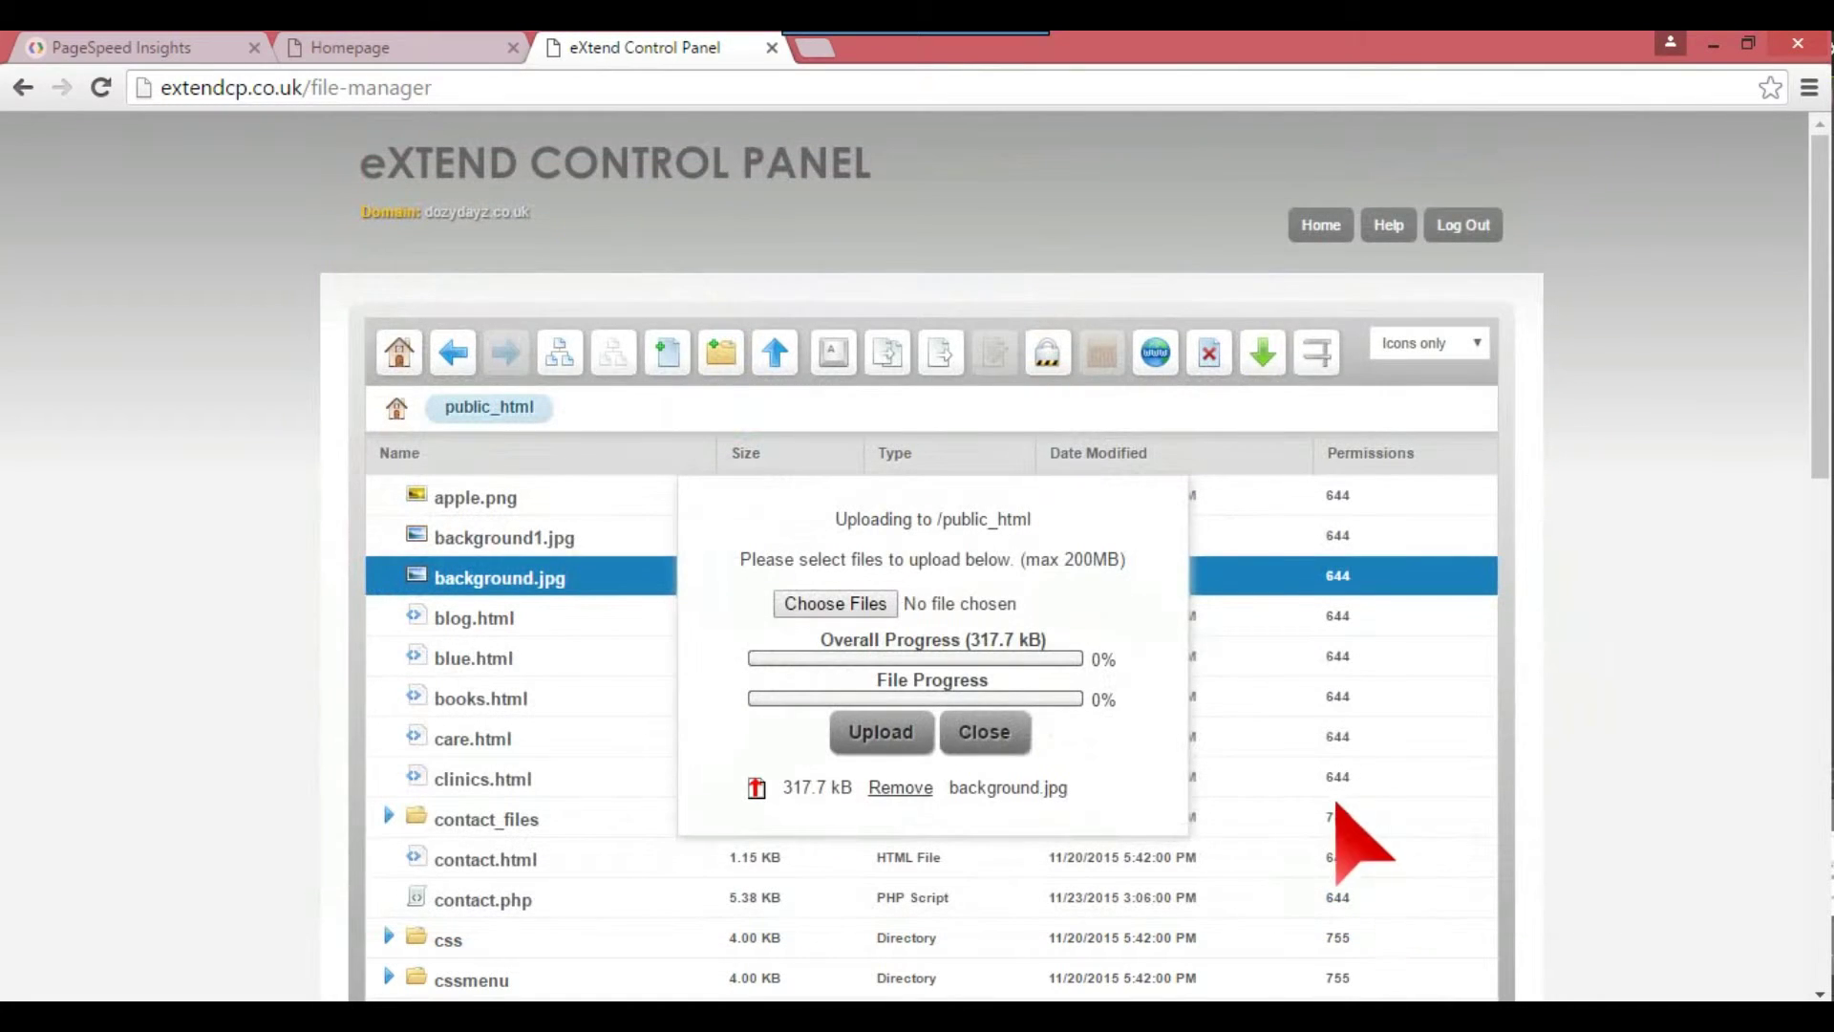
click(898, 732)
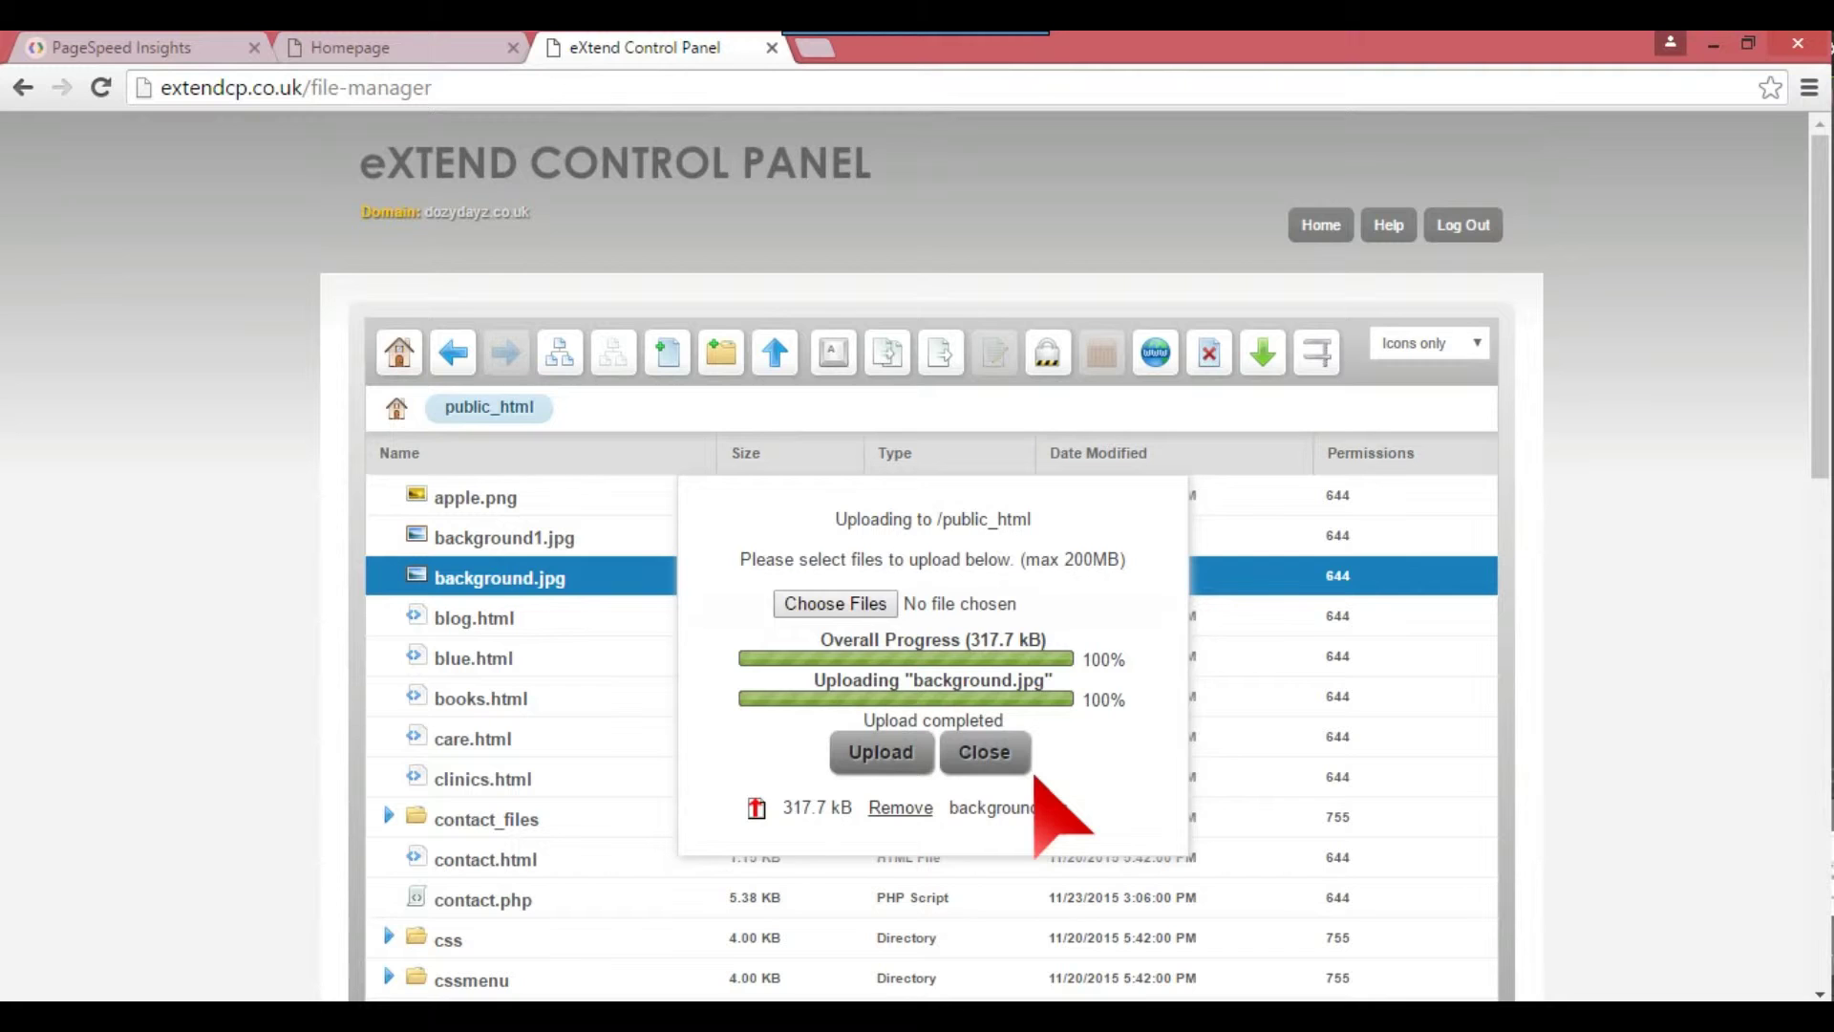
click(982, 750)
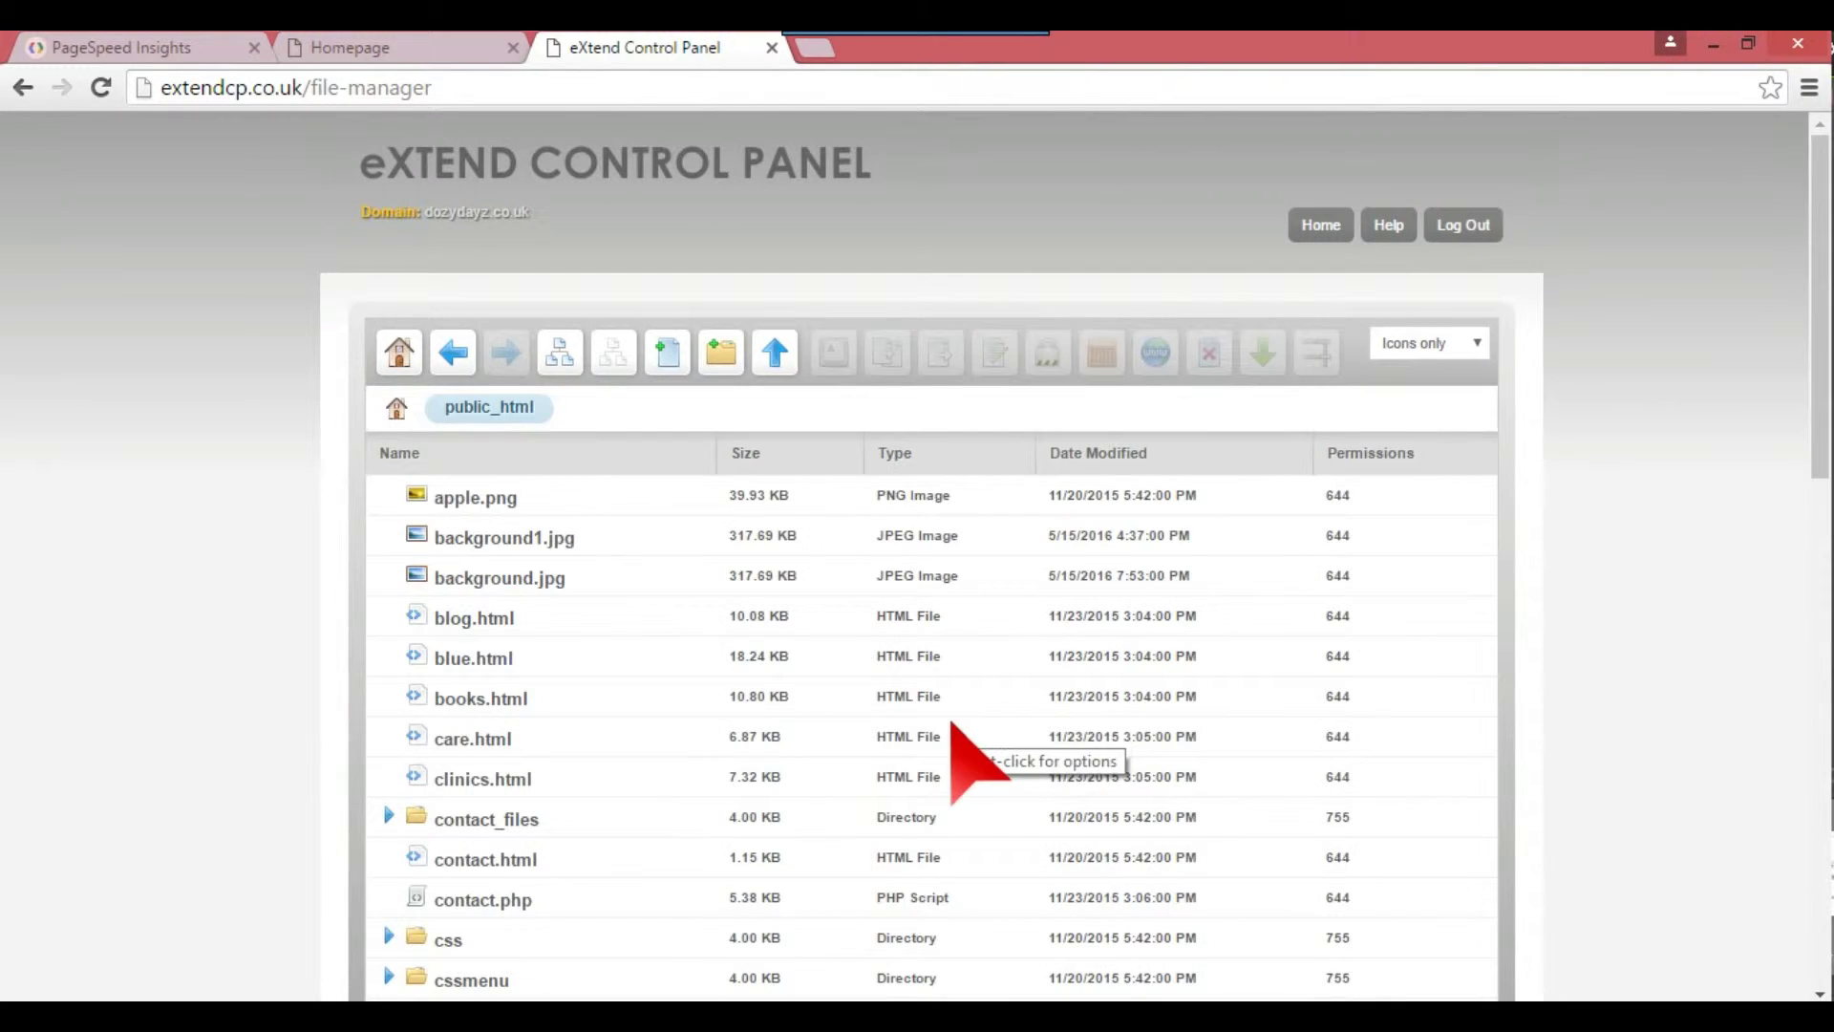
Reload the live homepage and re-run the PageSpeed analysis on it.
click(451, 38)
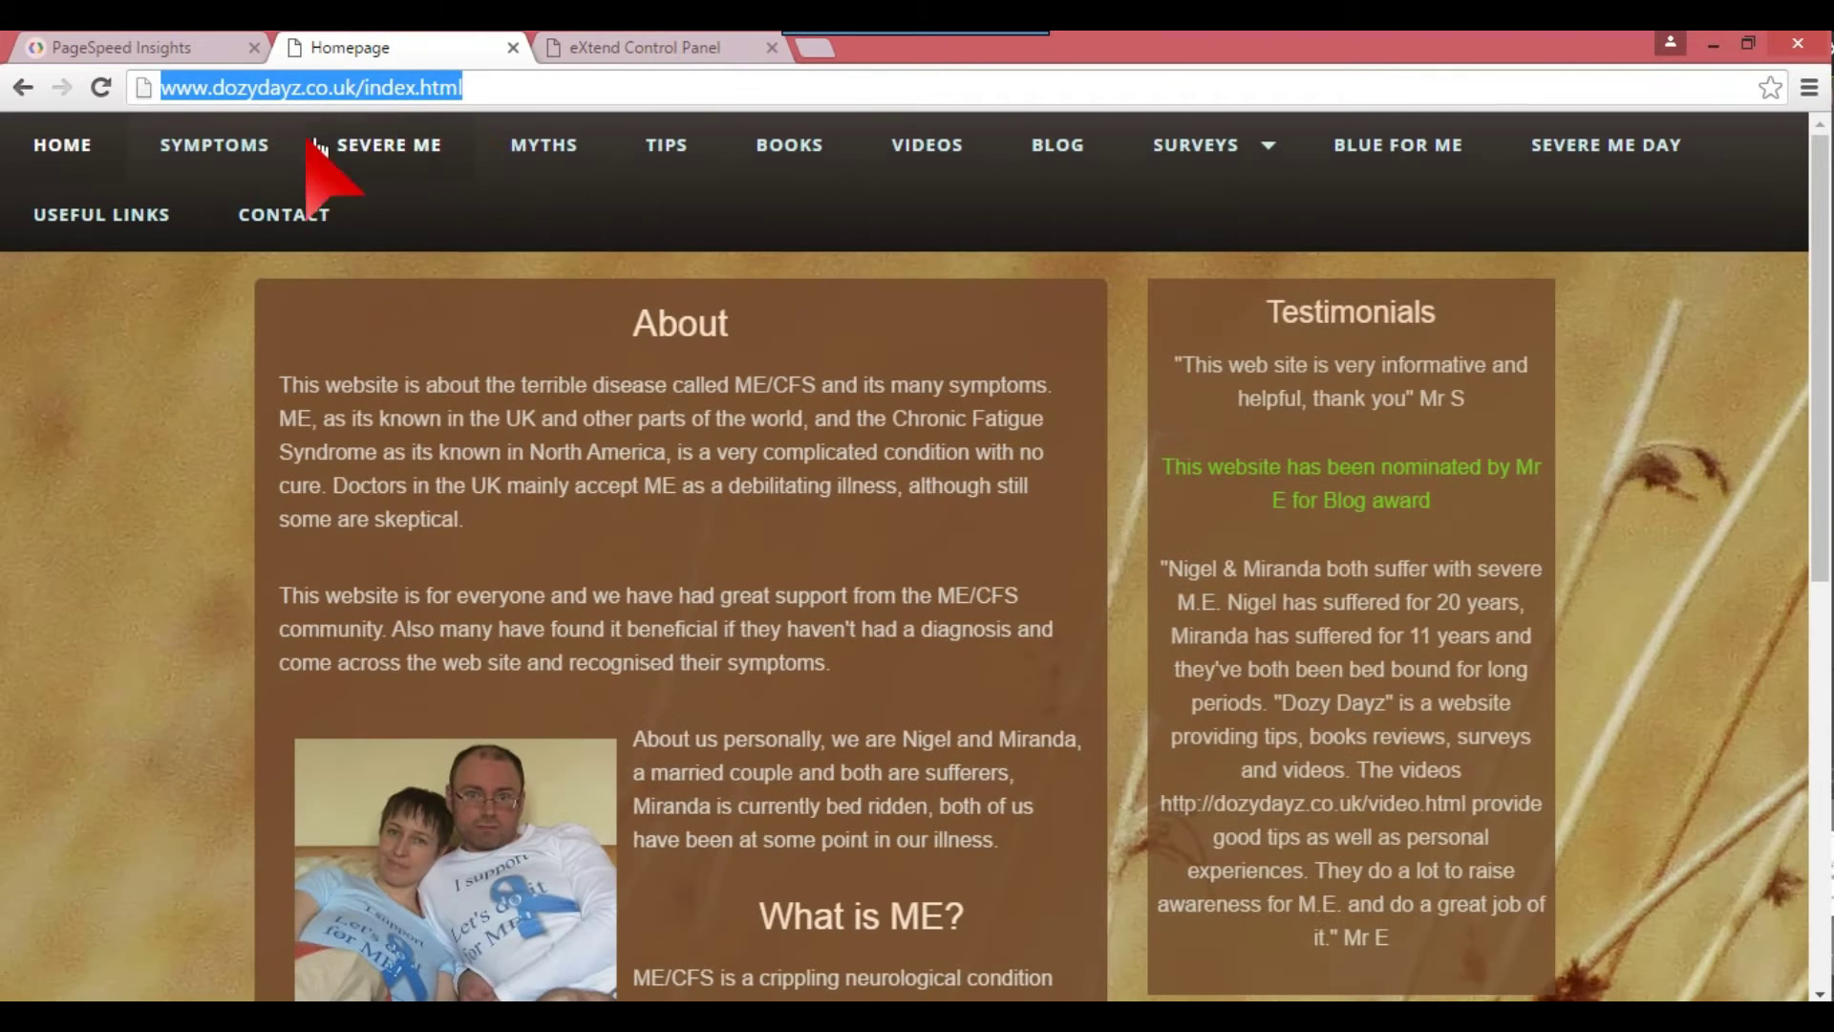
click(100, 88)
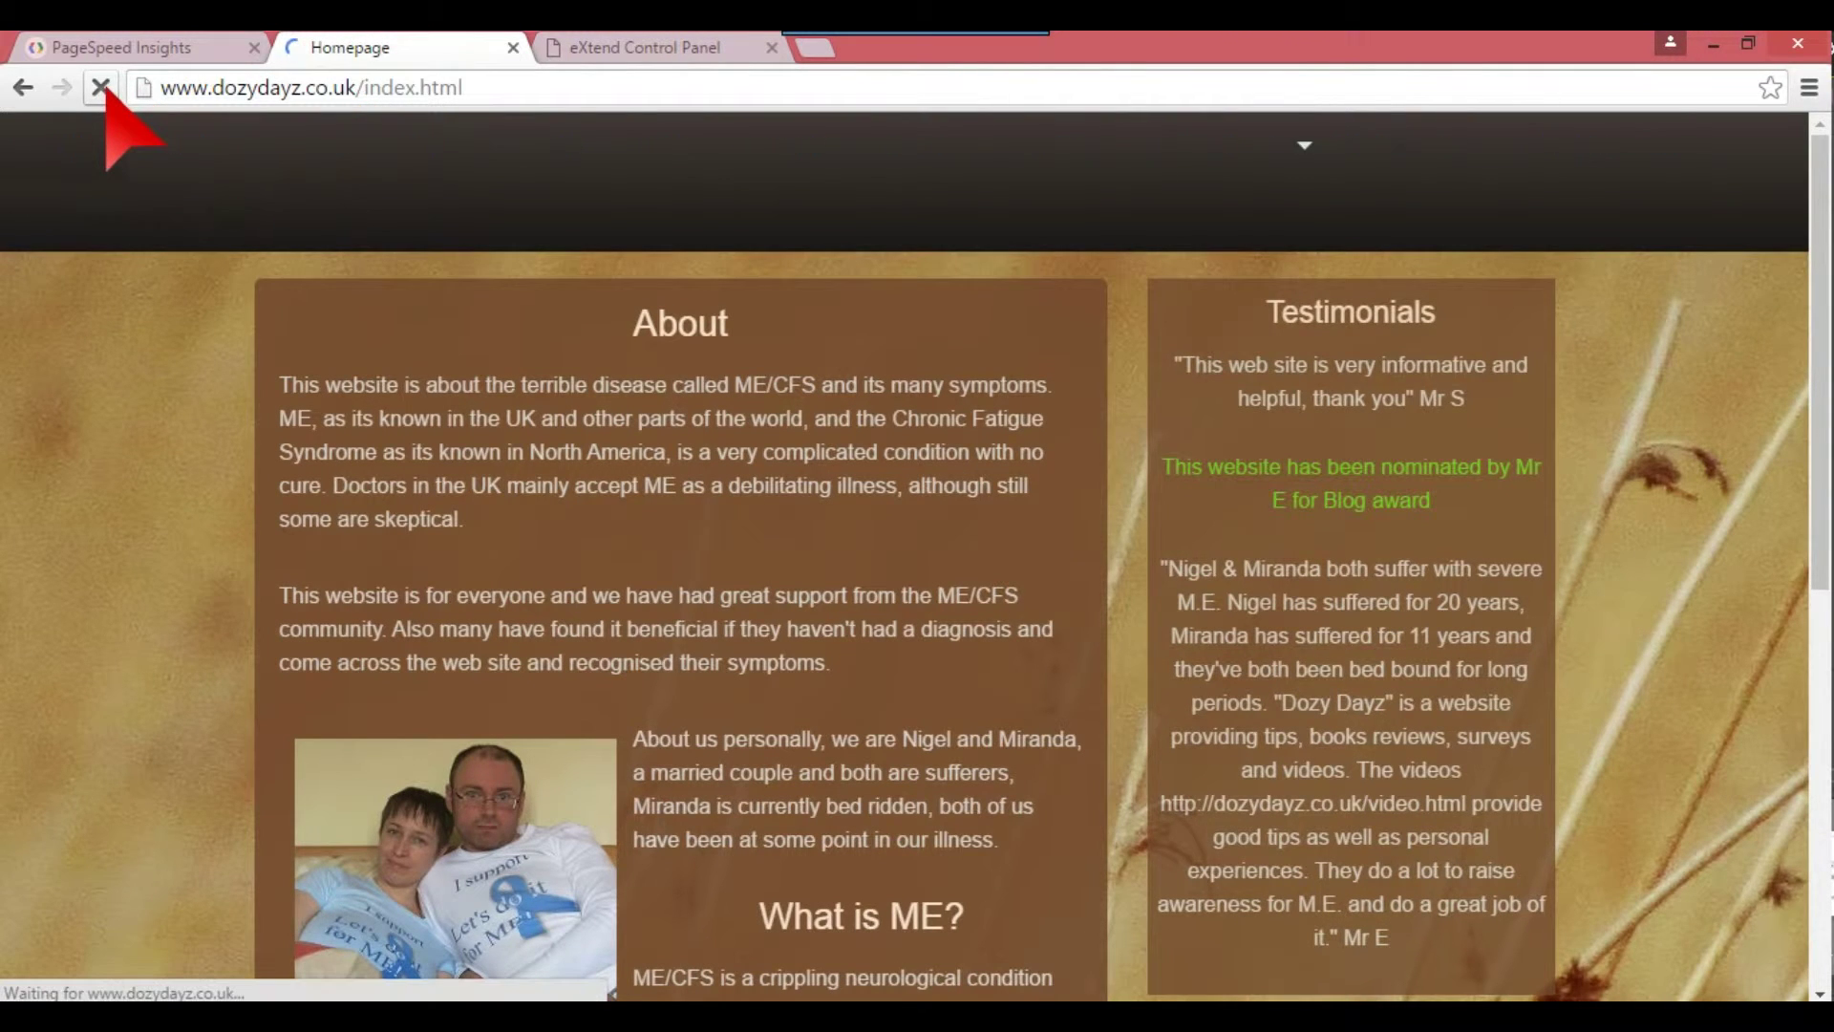
click(124, 46)
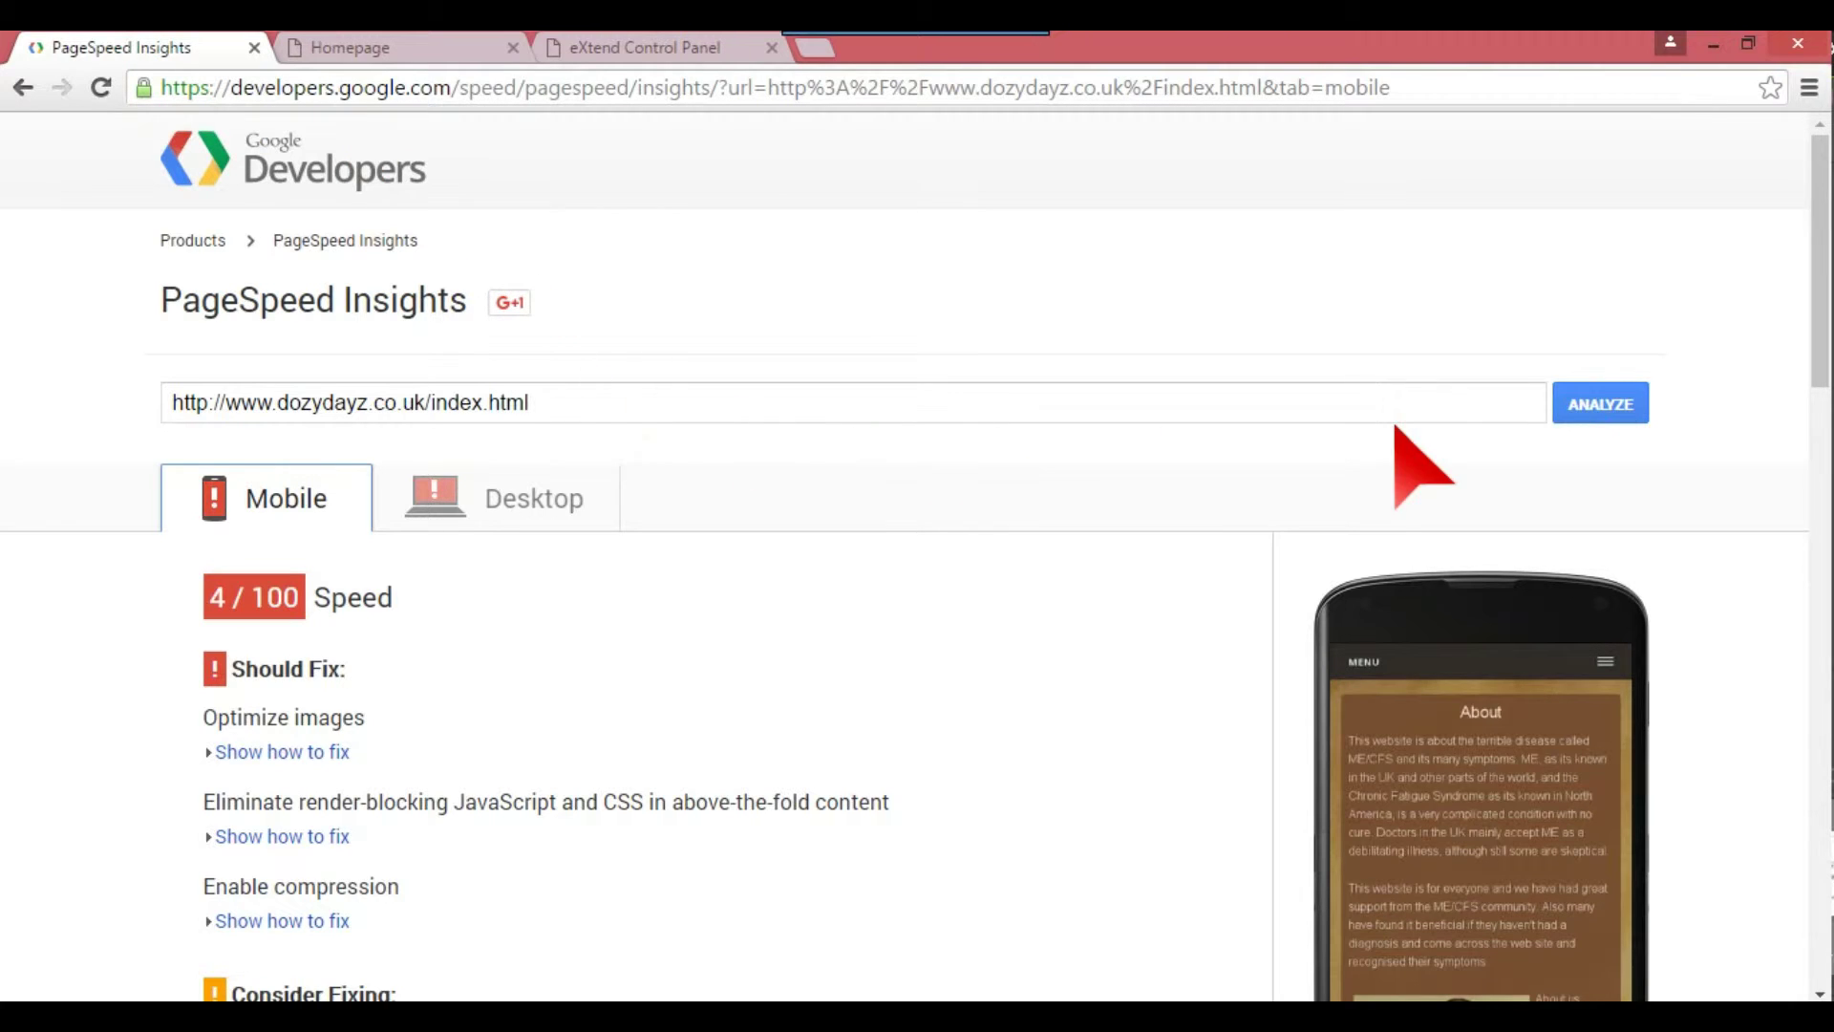
click(1575, 411)
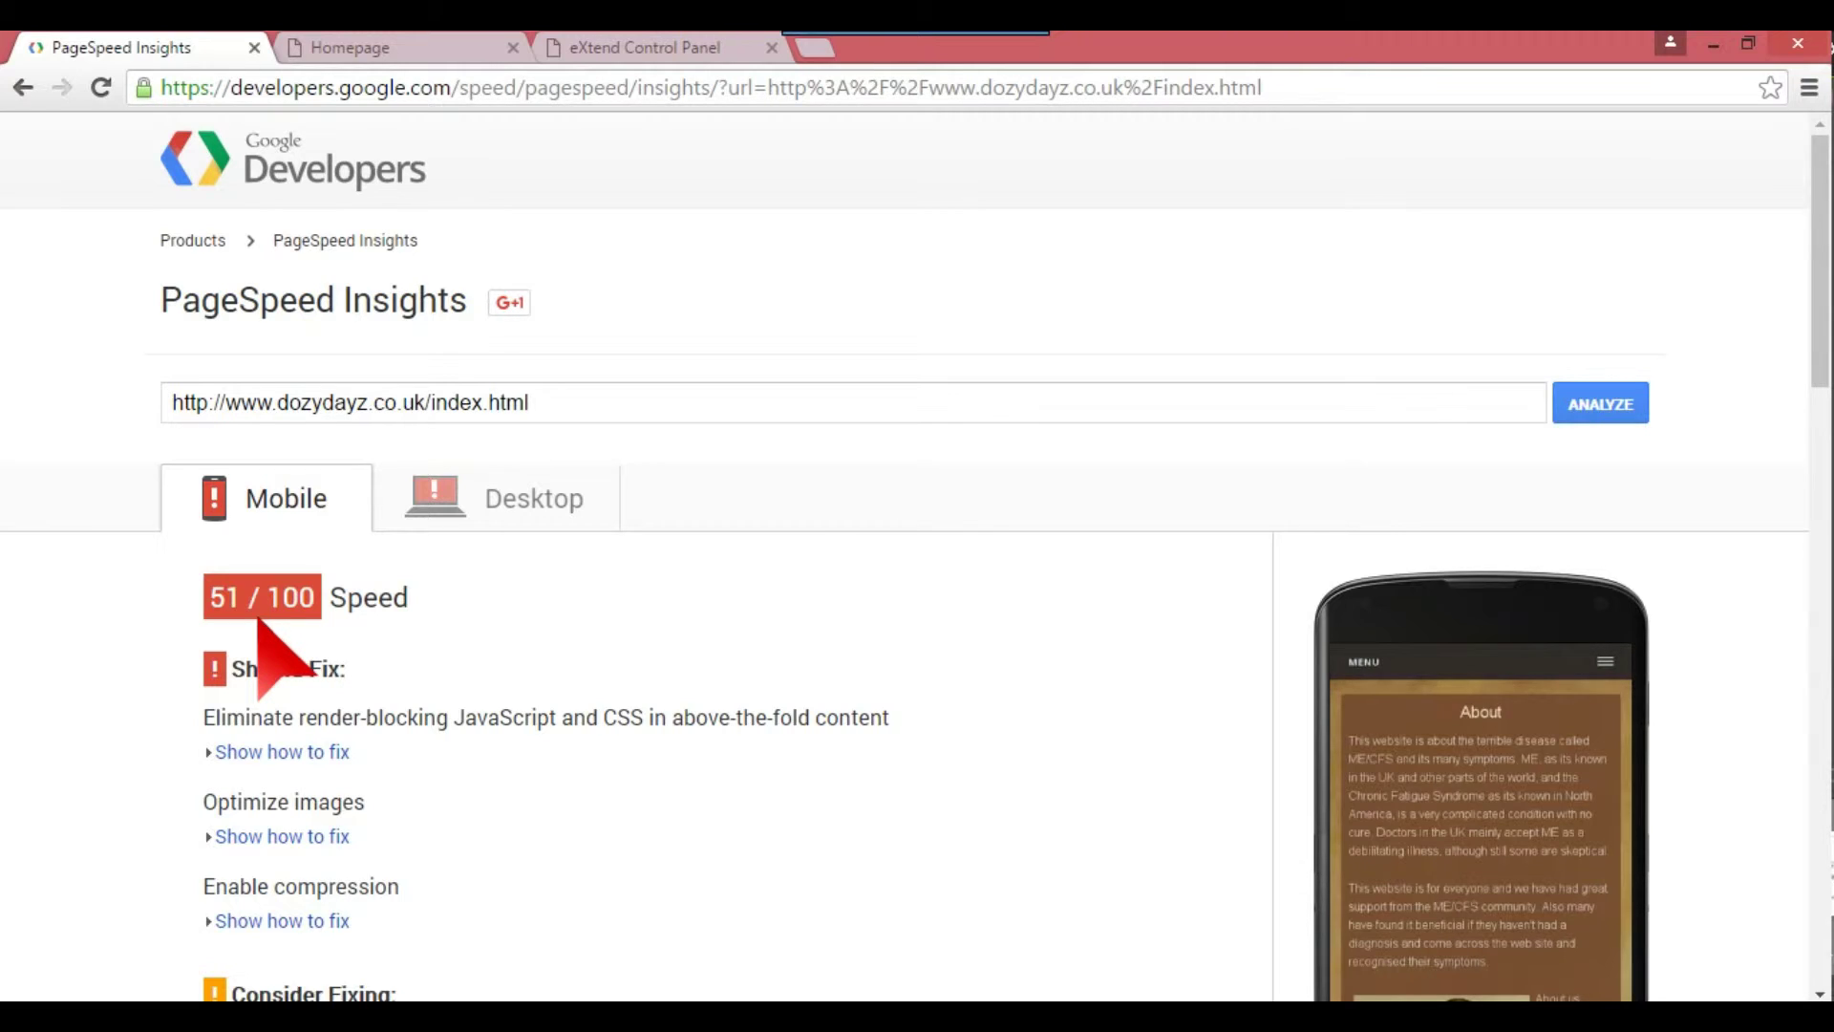
Review the new scores: 62/100 on desktop and 51/100 on mobile.
click(459, 504)
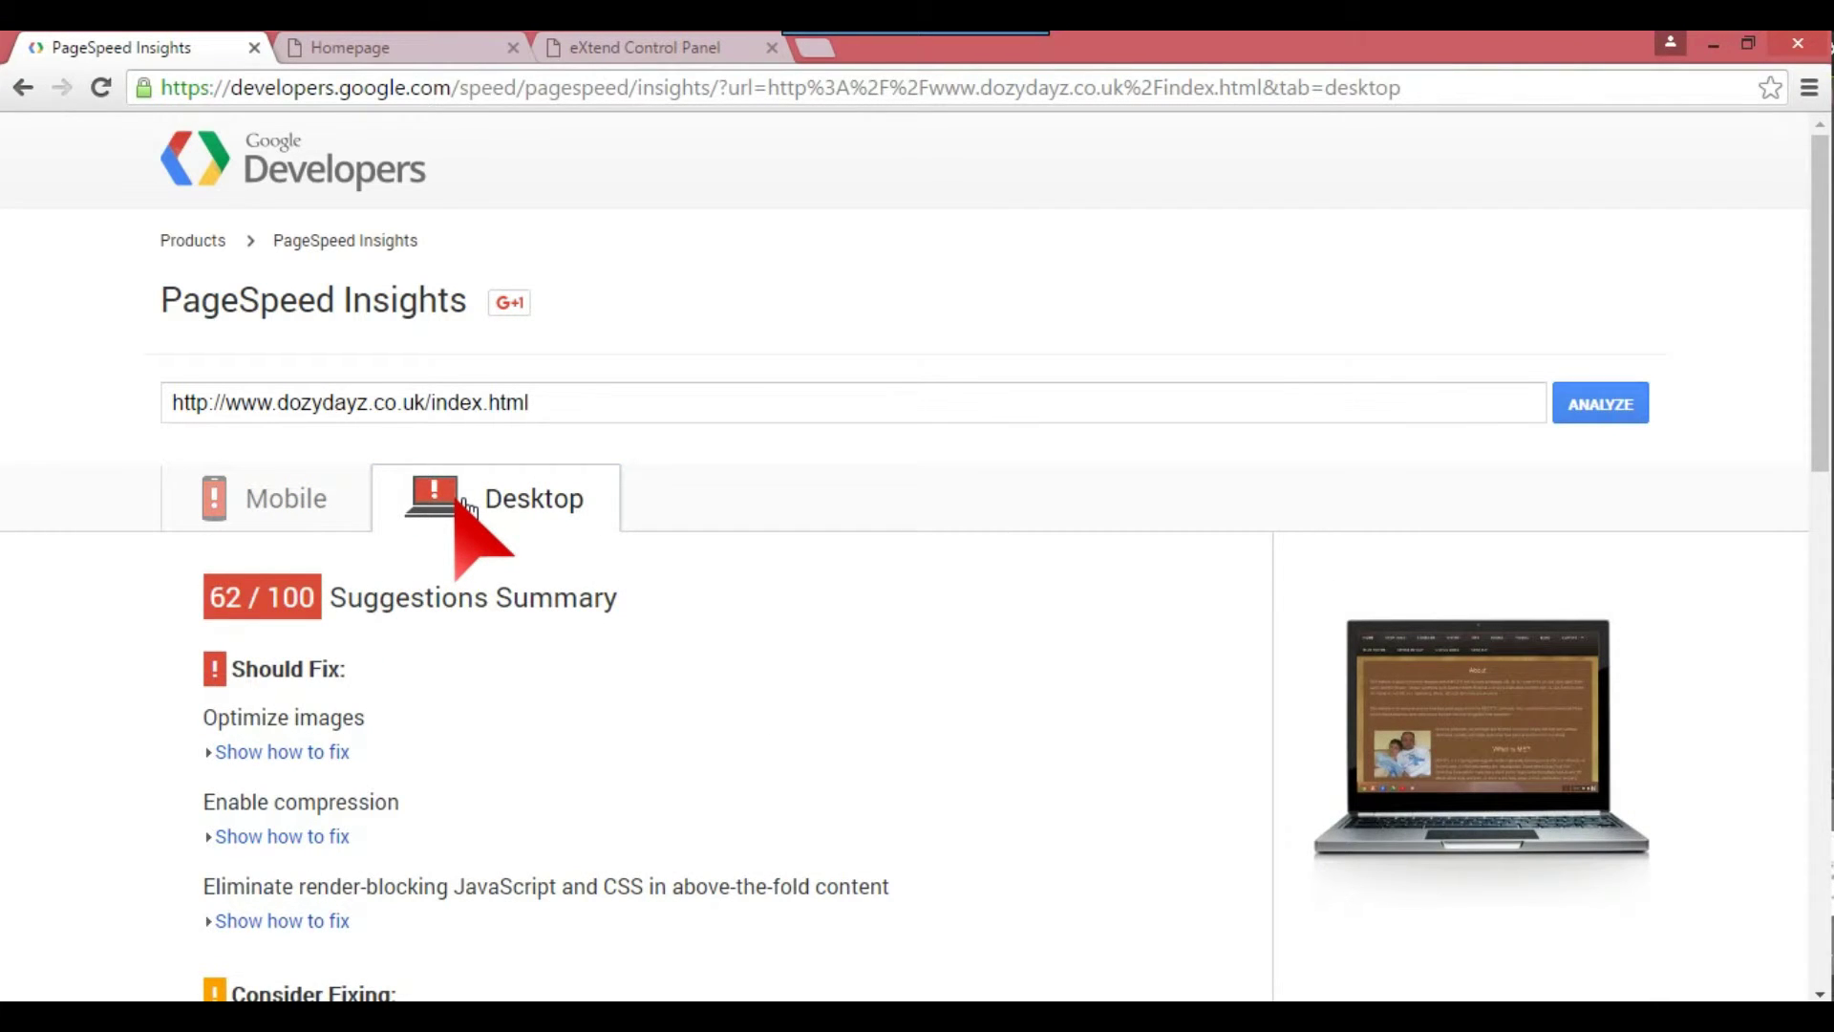
click(310, 499)
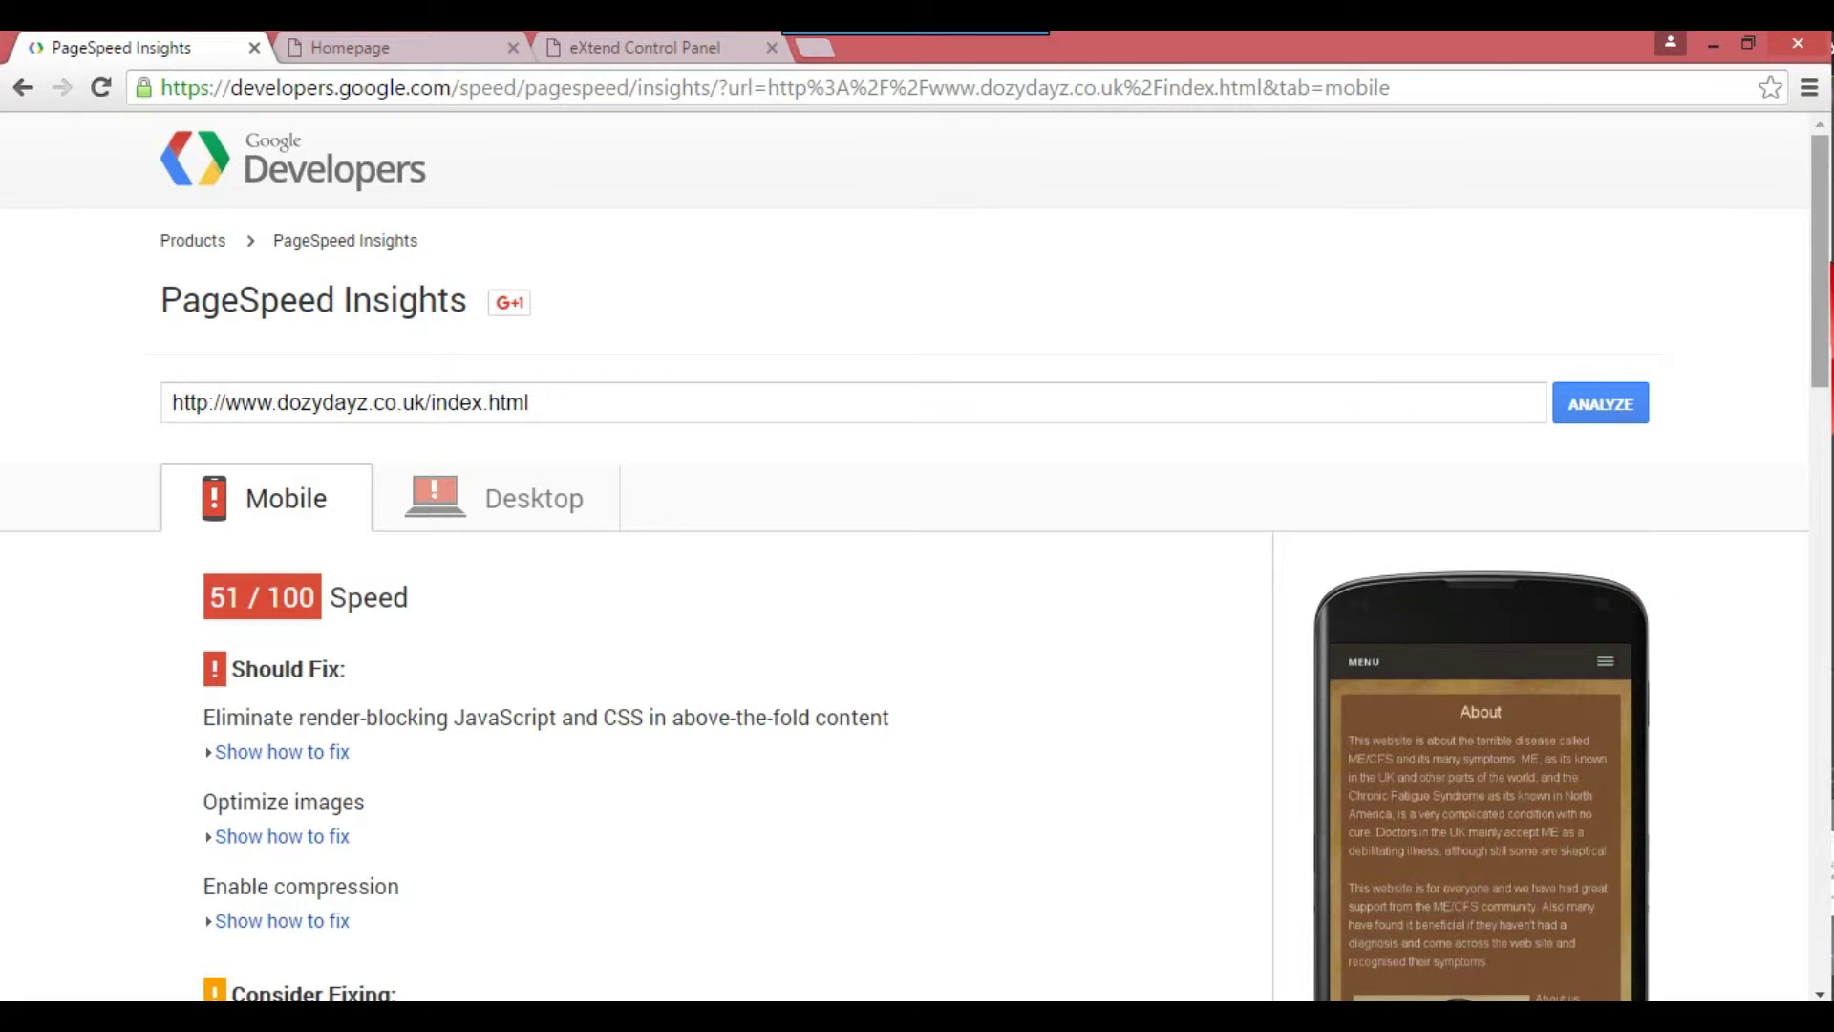
scroll(904, 642, down, 2)
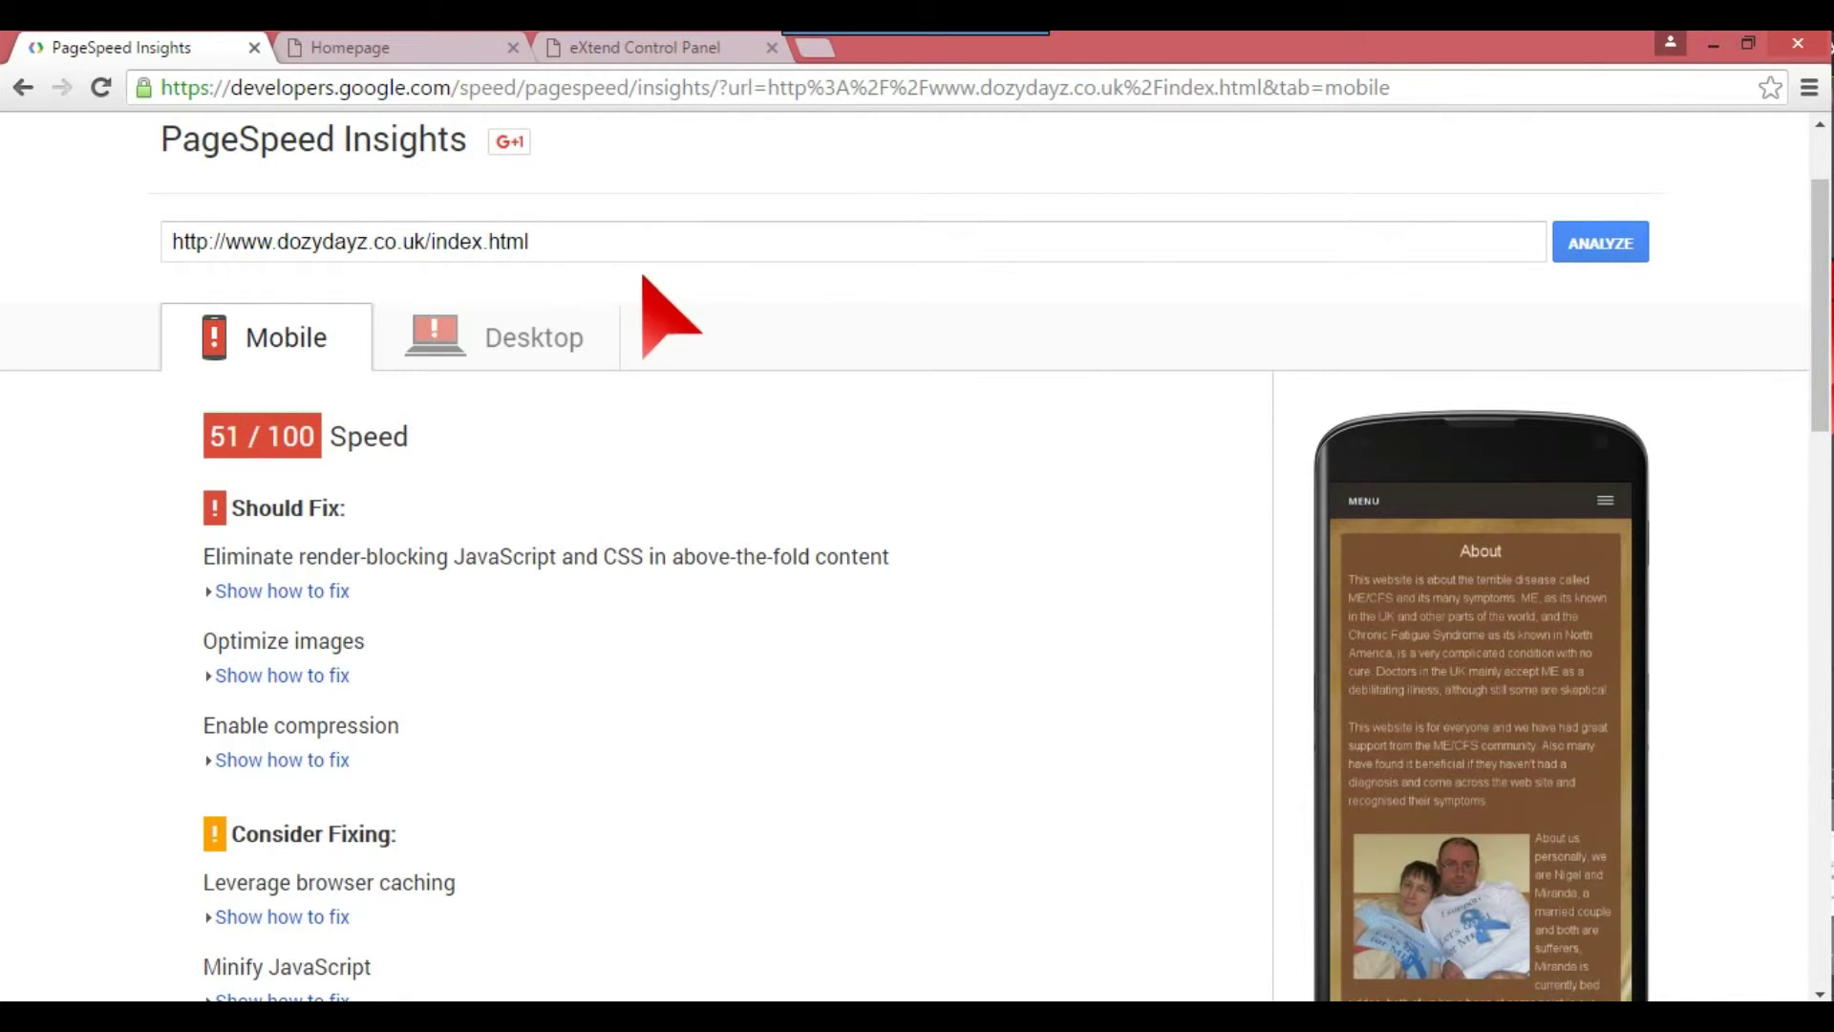
click(488, 244)
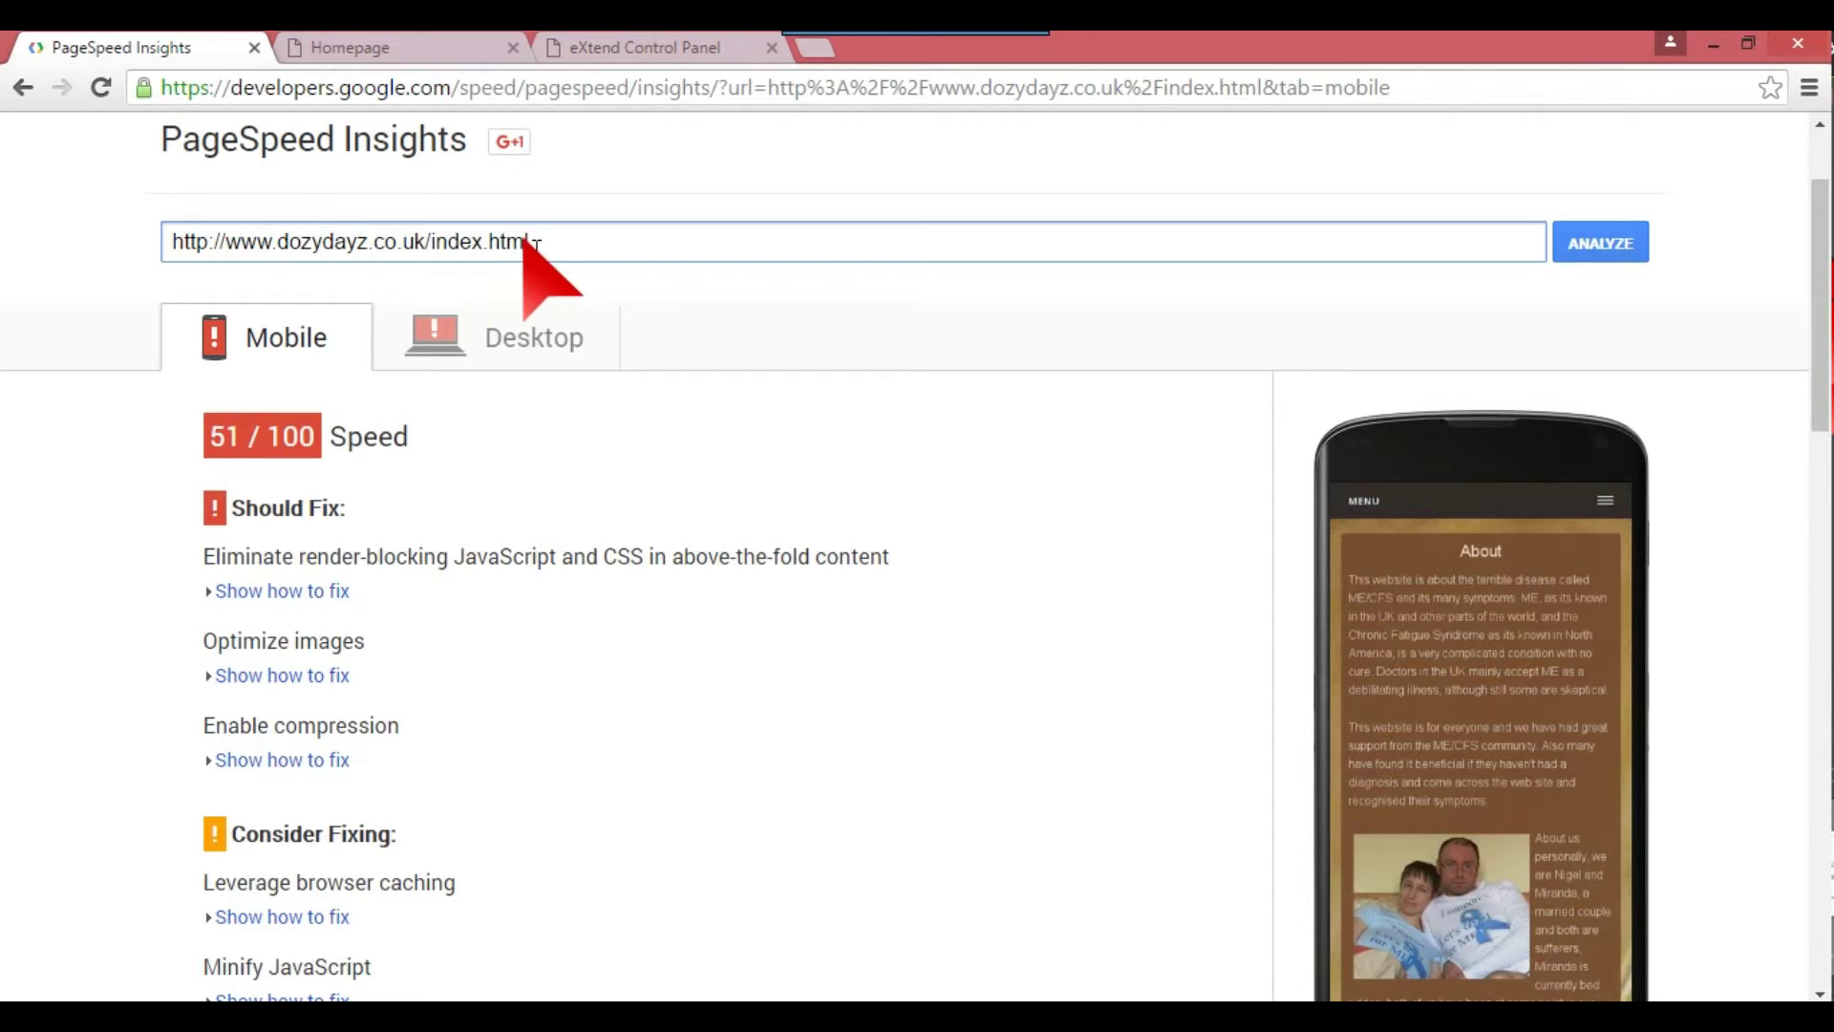
Analyse background.jpg by itself and review its 99/100 mobile speed results.
drag(532, 243, 430, 245)
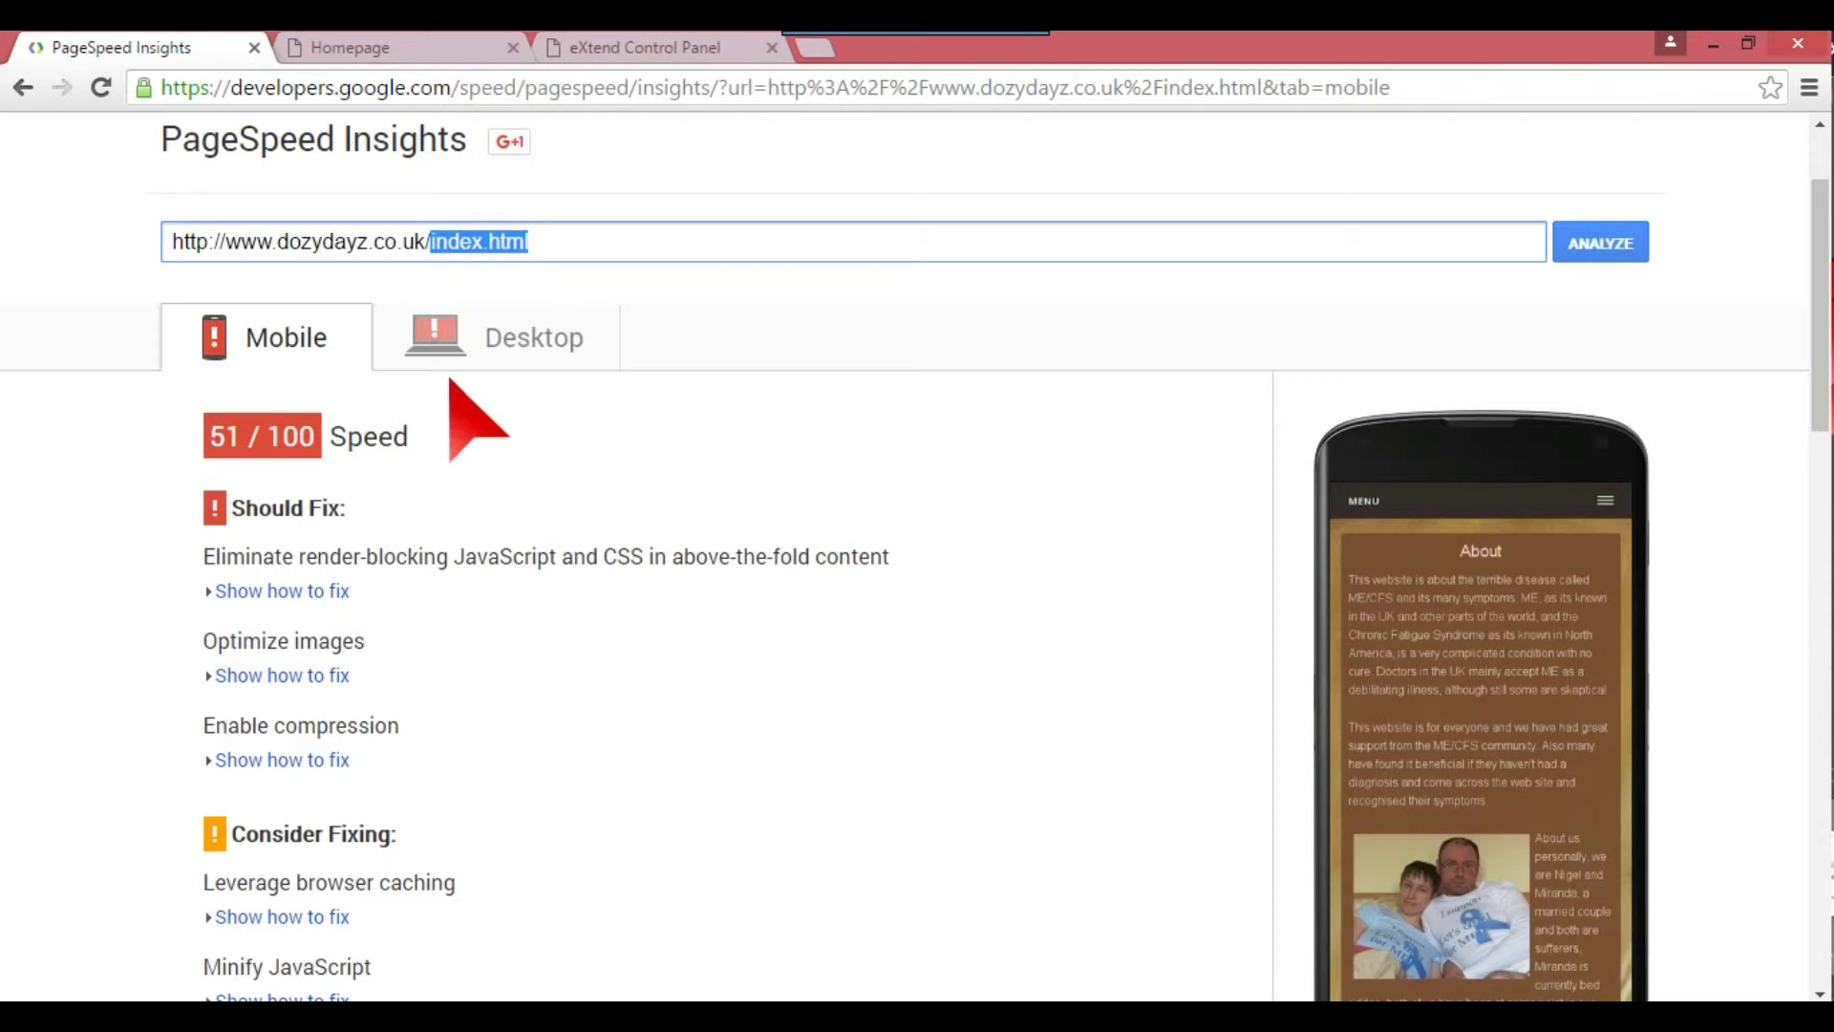
text(backgrou)
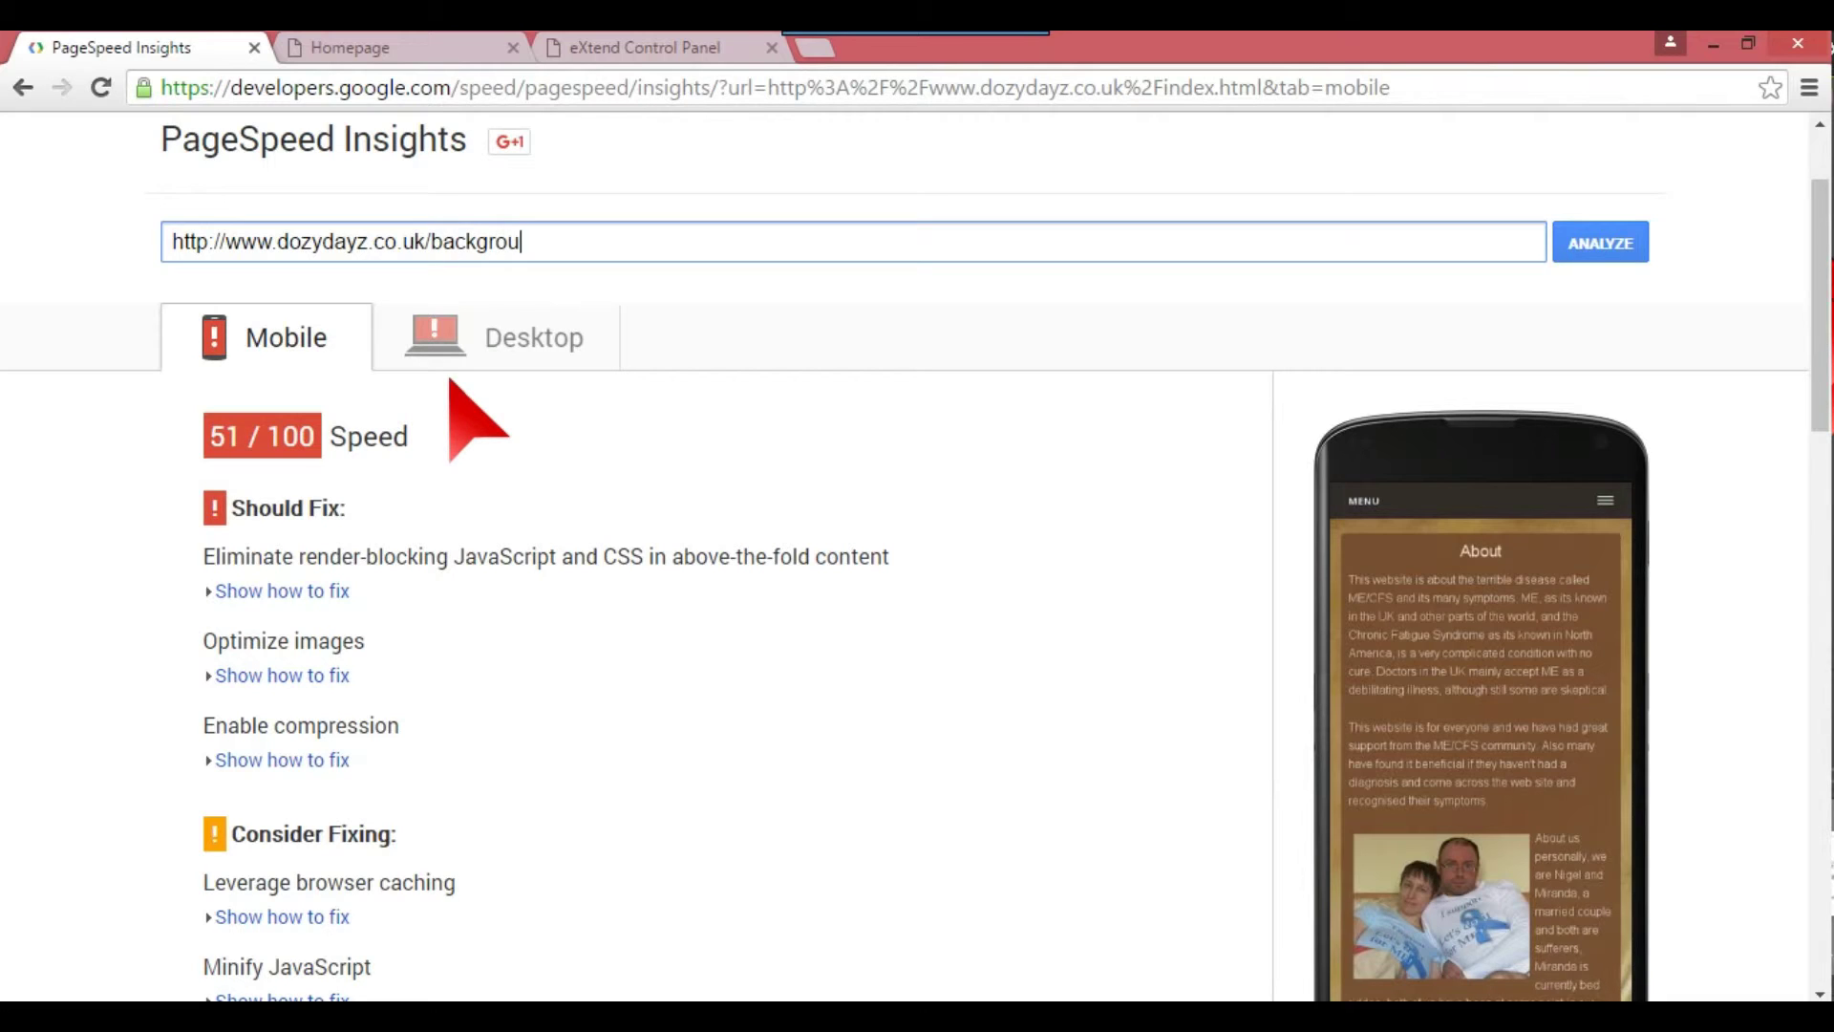
text(nd.jpg)
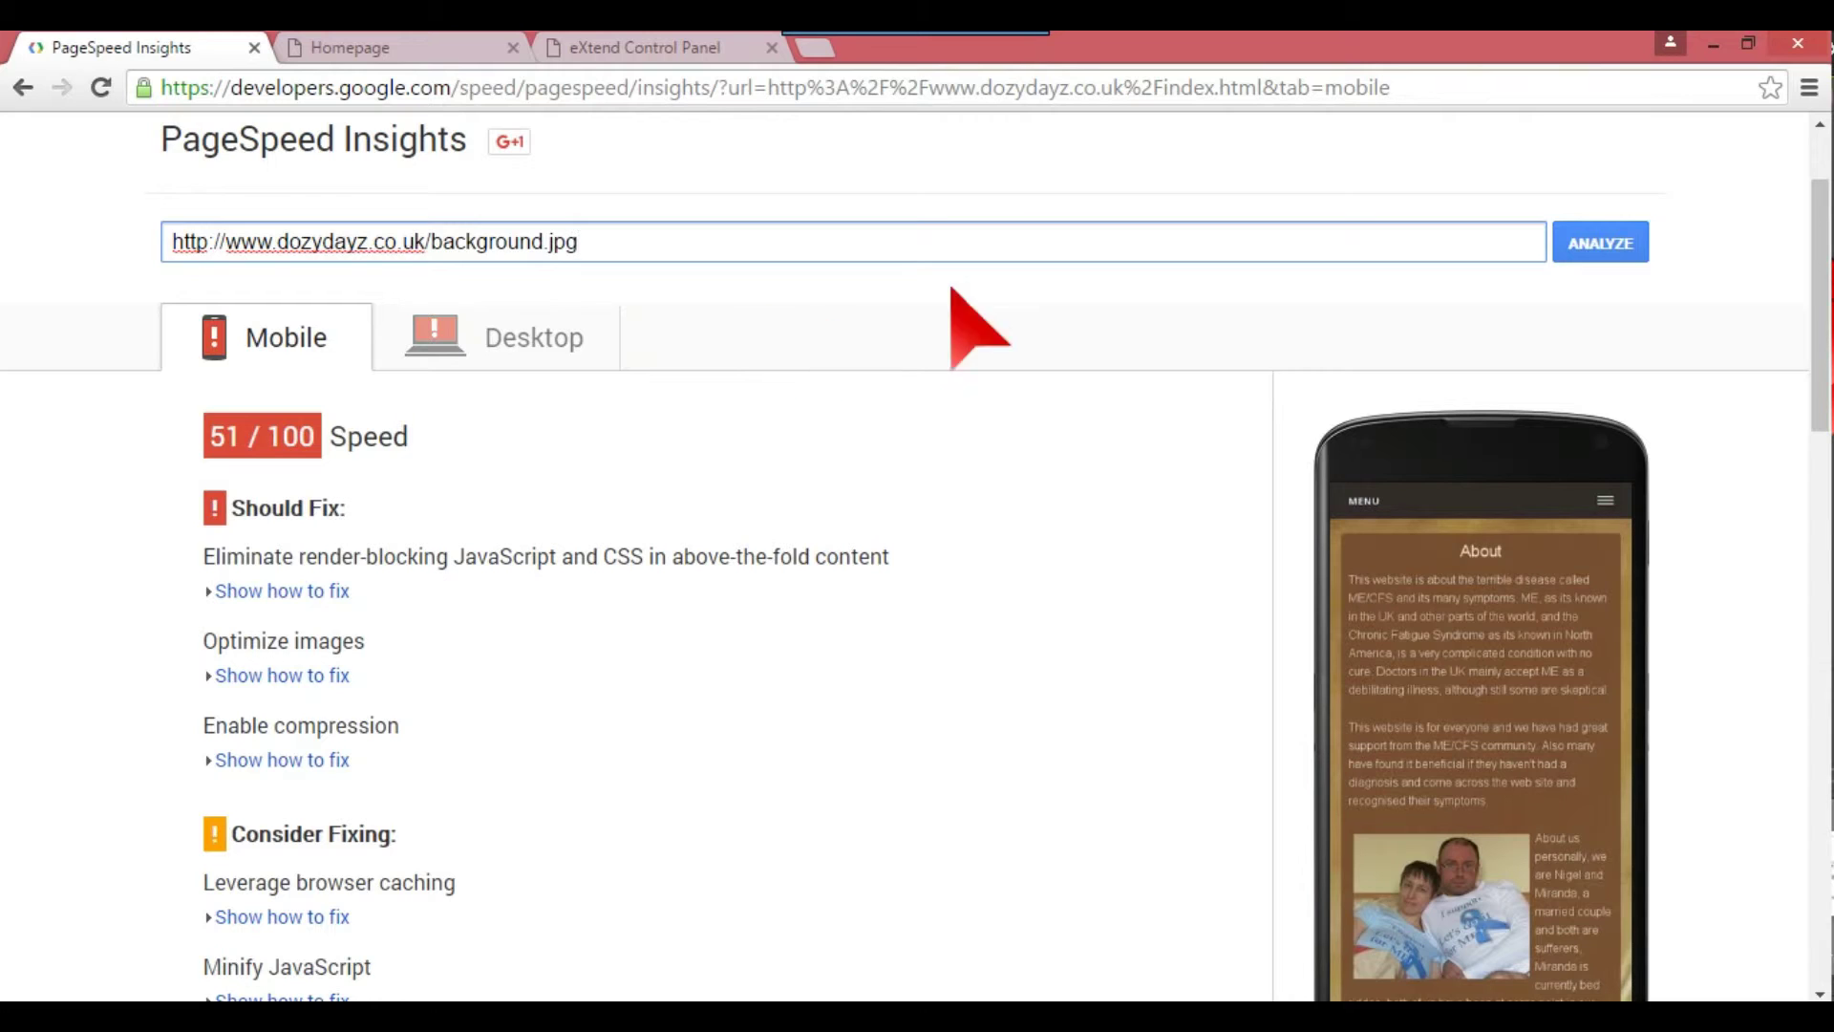
click(1590, 258)
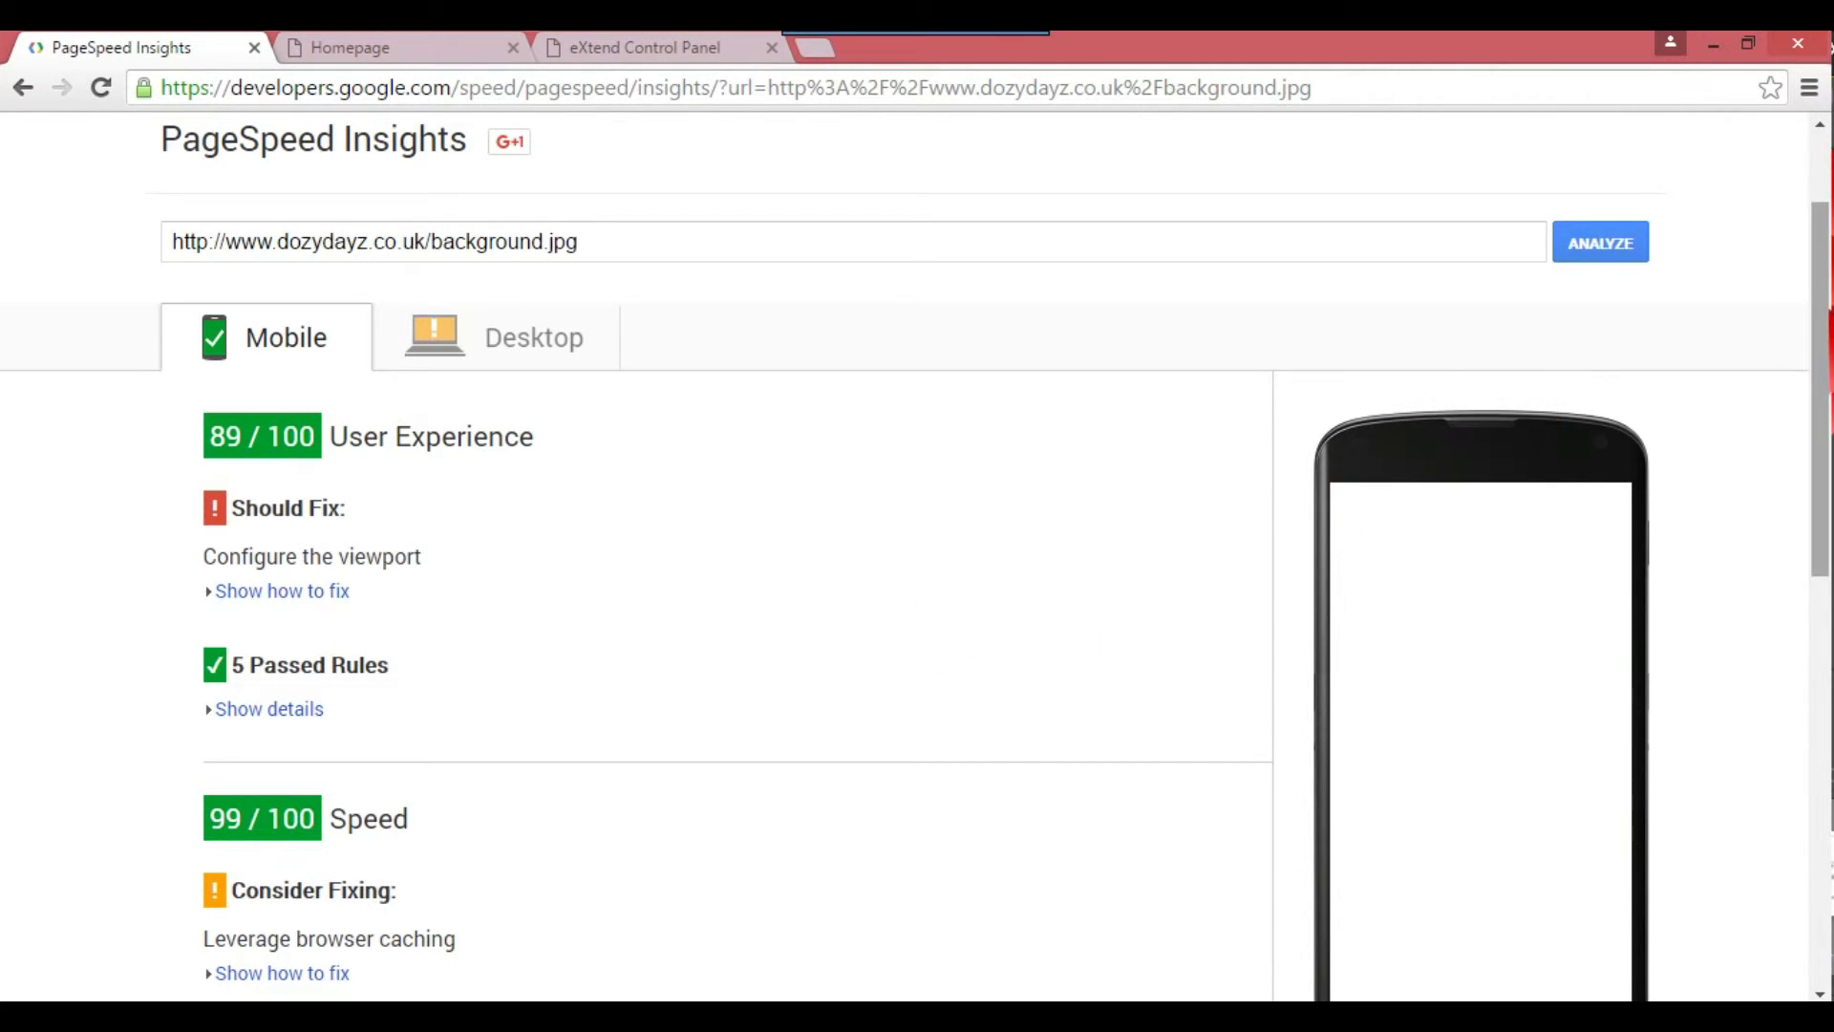
scroll(1825, 287, down, 1)
scroll(1535, 532, down, 1)
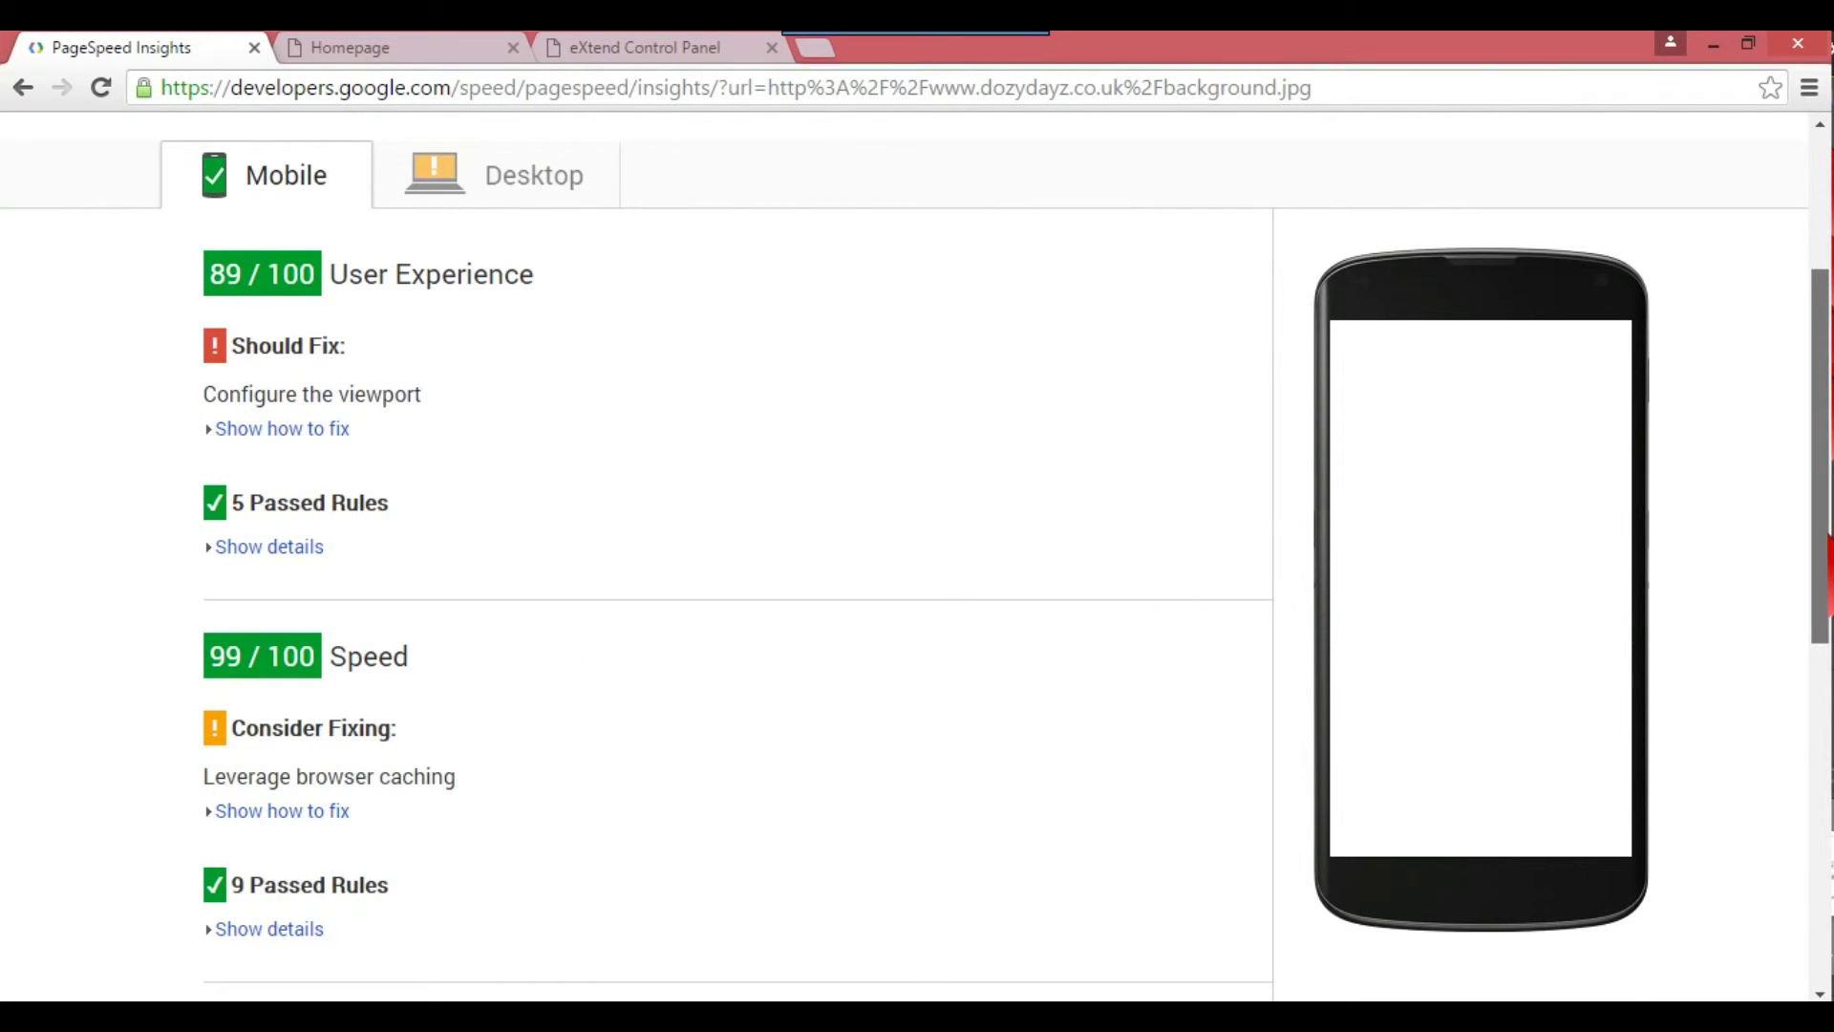
drag(1818, 574, 1808, 446)
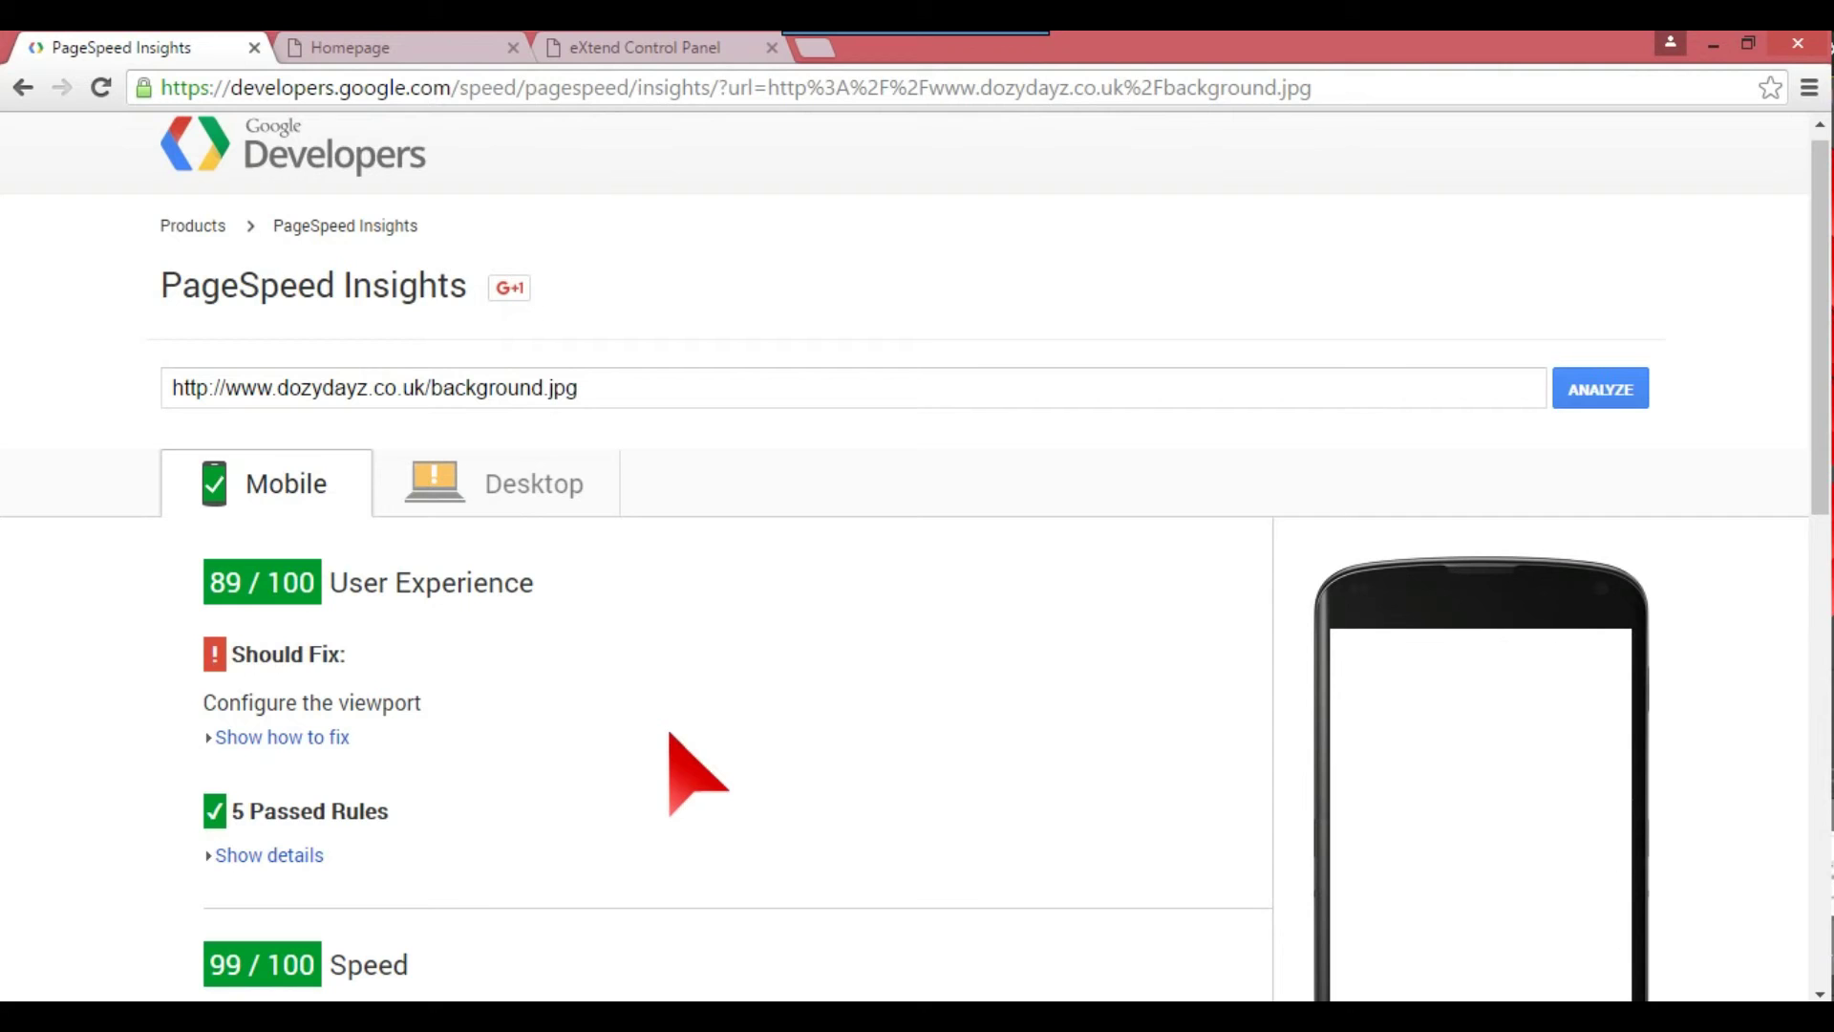
Return to the live dozydayz.co.uk homepage tab.
click(411, 45)
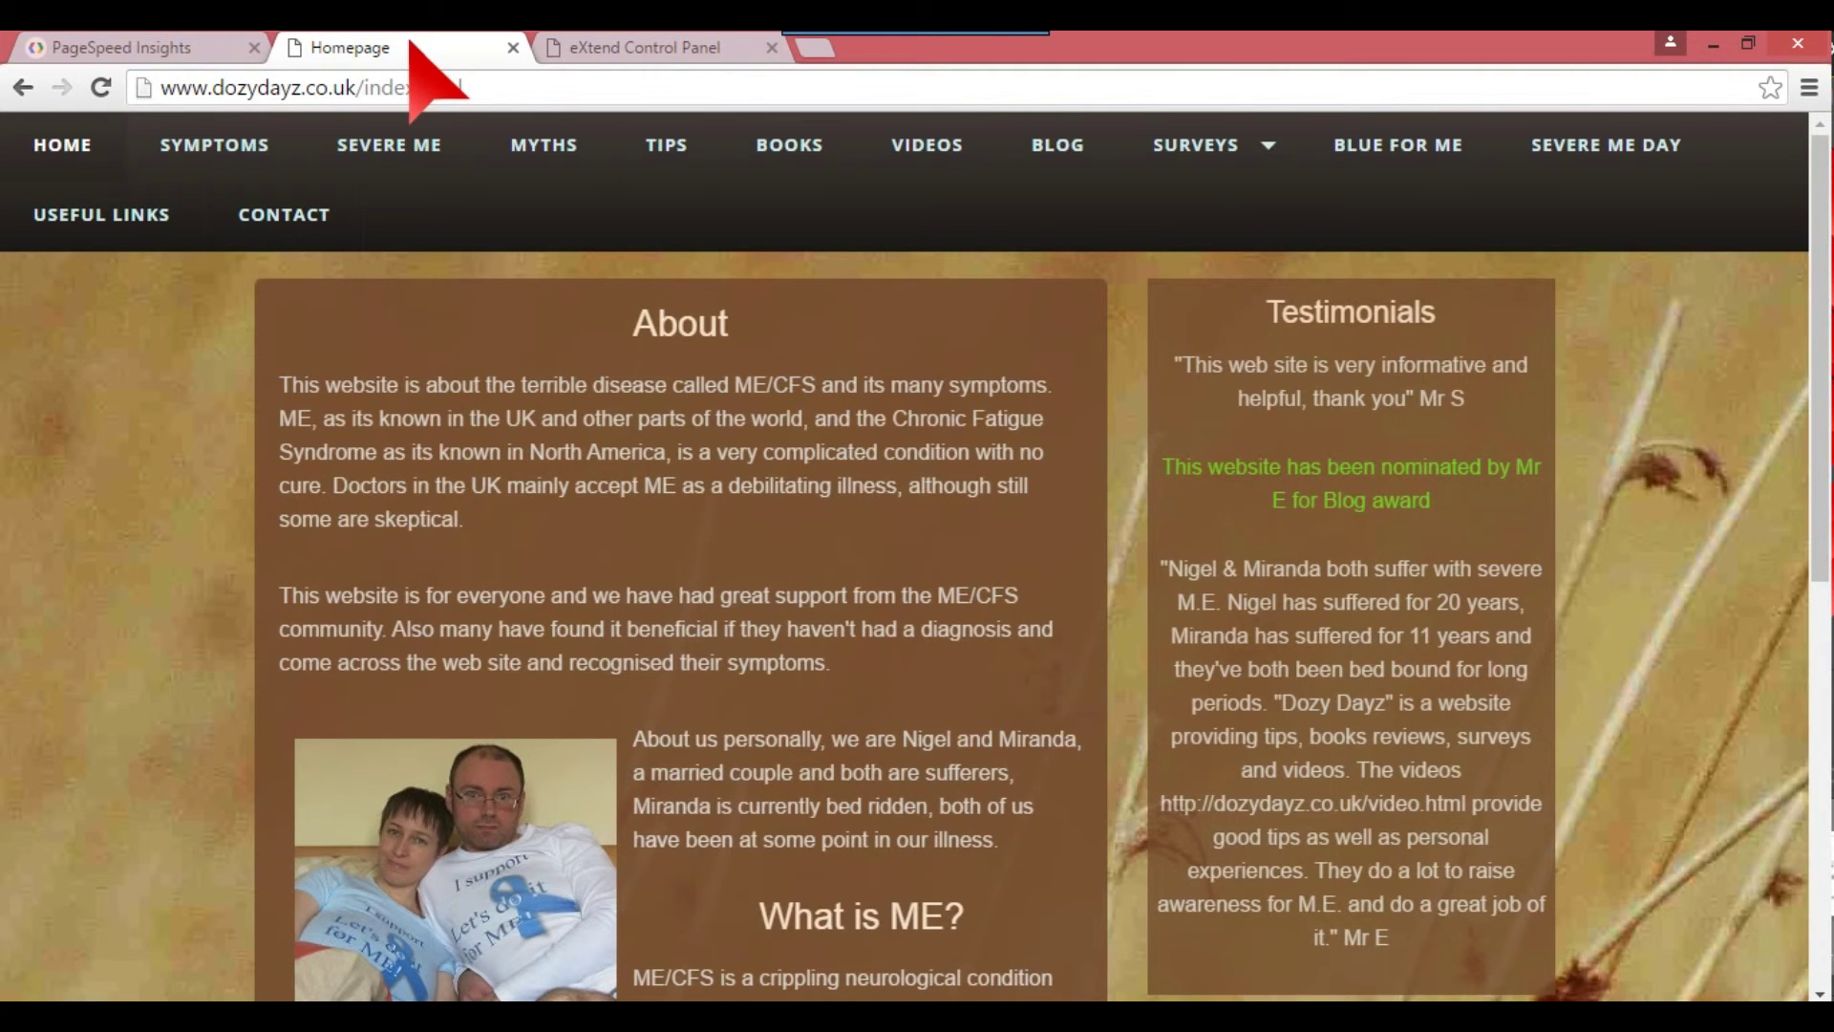